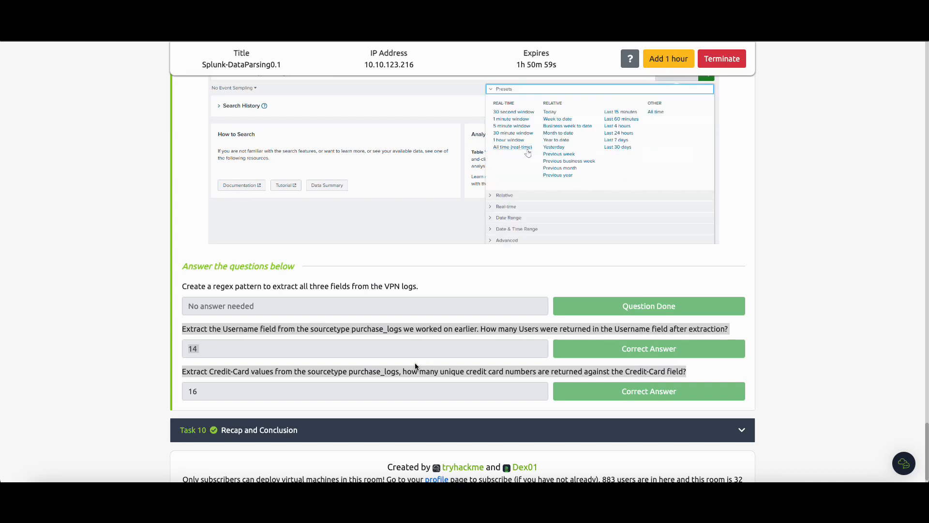
Step: Enlarge the Splunk browser window on the remote desktop and clear the root terminal's output
scroll(350, 252, up, 1)
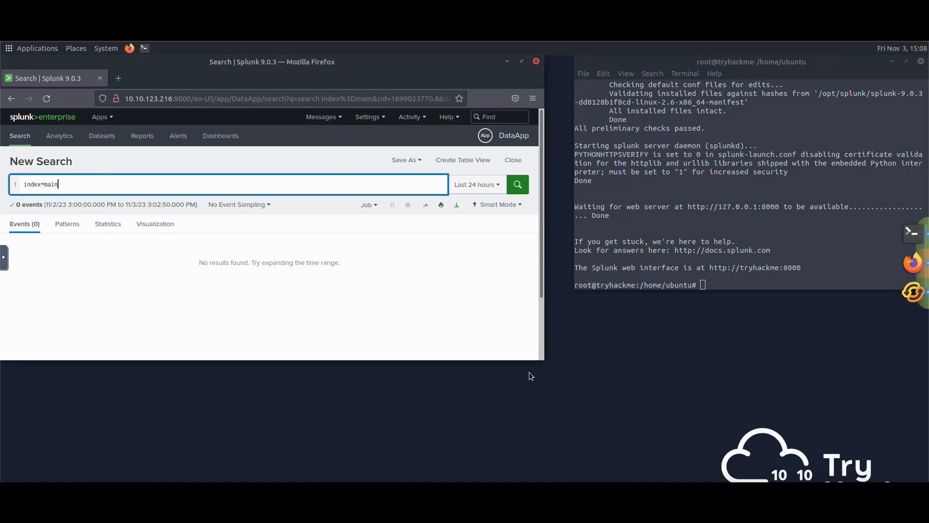
drag(541, 370, 560, 433)
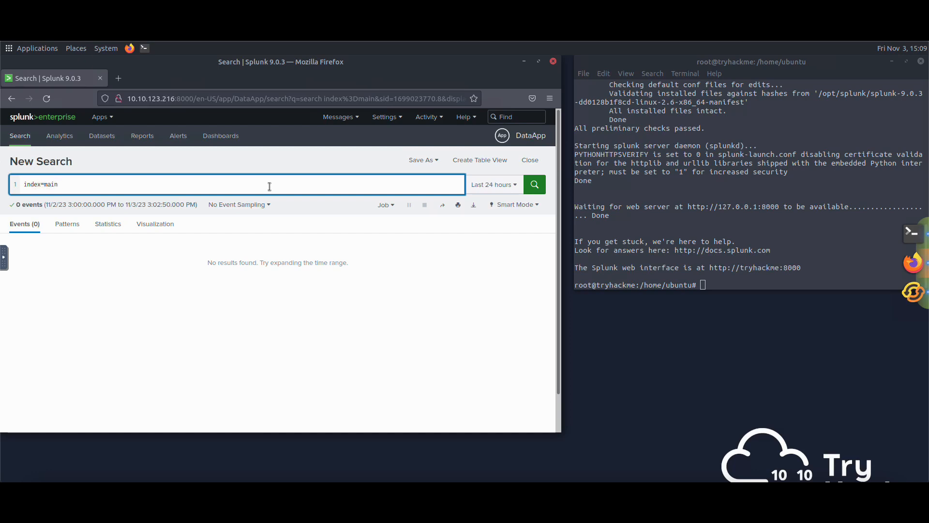
click(707, 279)
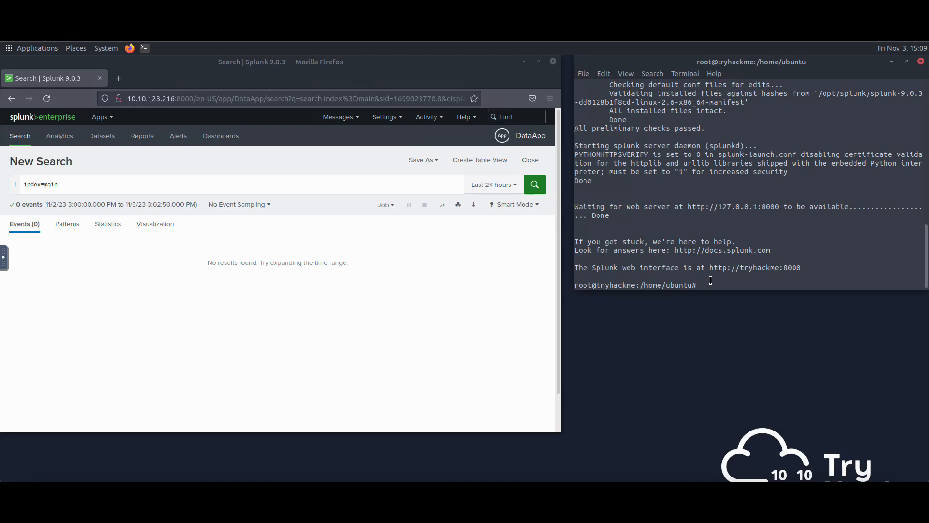
text(clear)
key(Return)
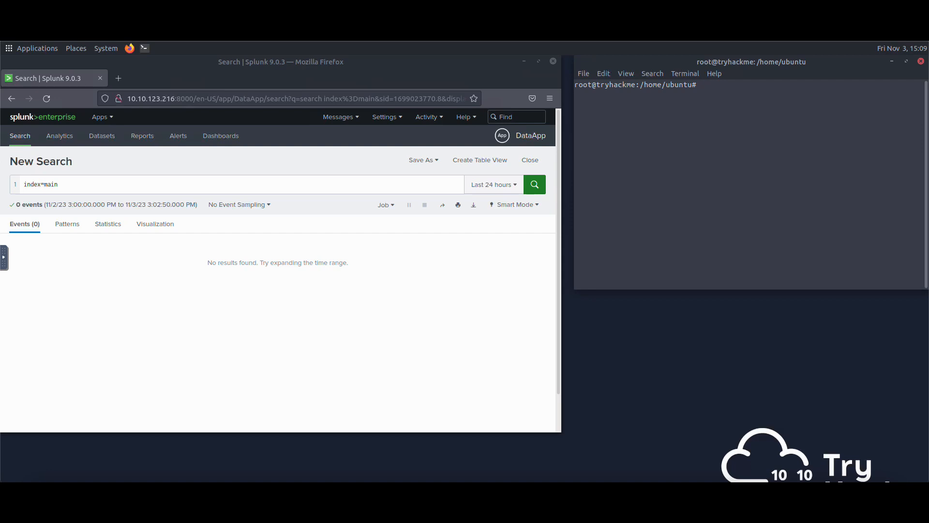
Step: Change the root terminal's directory to /opt/splunk/etc/apps/DataApp and list its contents
text(cd /opt/splunk/etr)
key(BackSpace)
text(c/apps/D)
key(Tab)
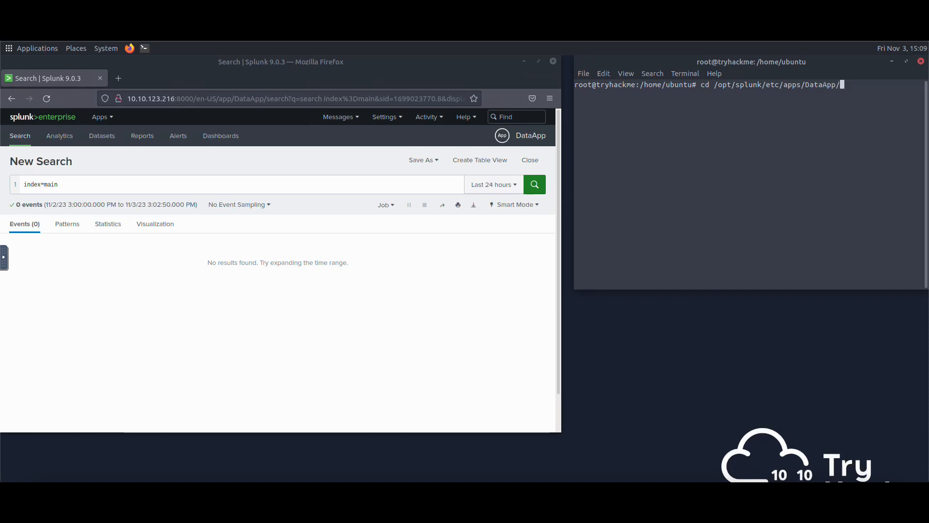
key(Return)
text(ls)
key(ctrl+l)
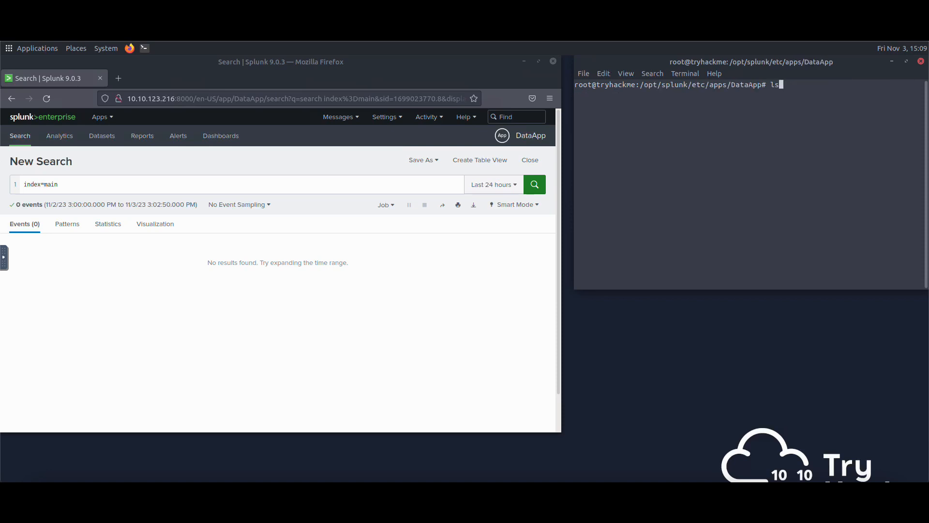
key(Return)
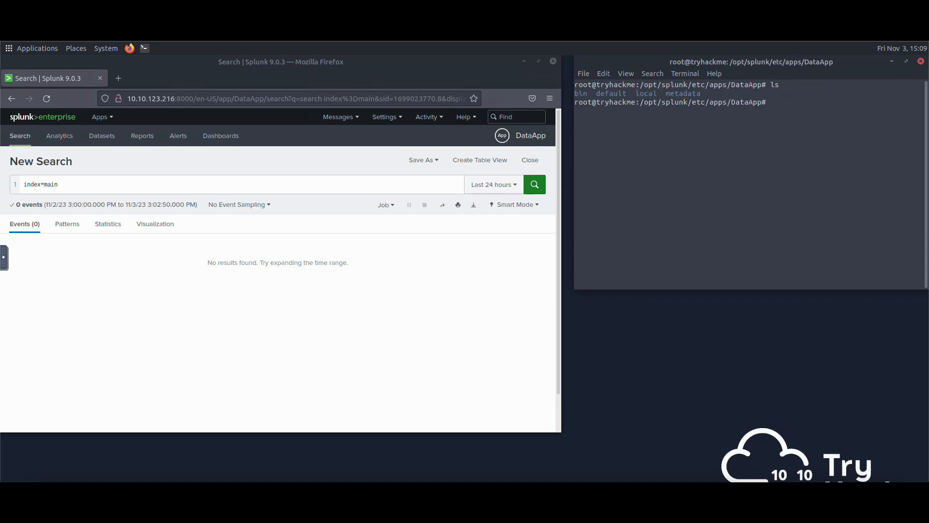
Step: Open a second terminal window and place it directly below the existing terminal
click(584, 74)
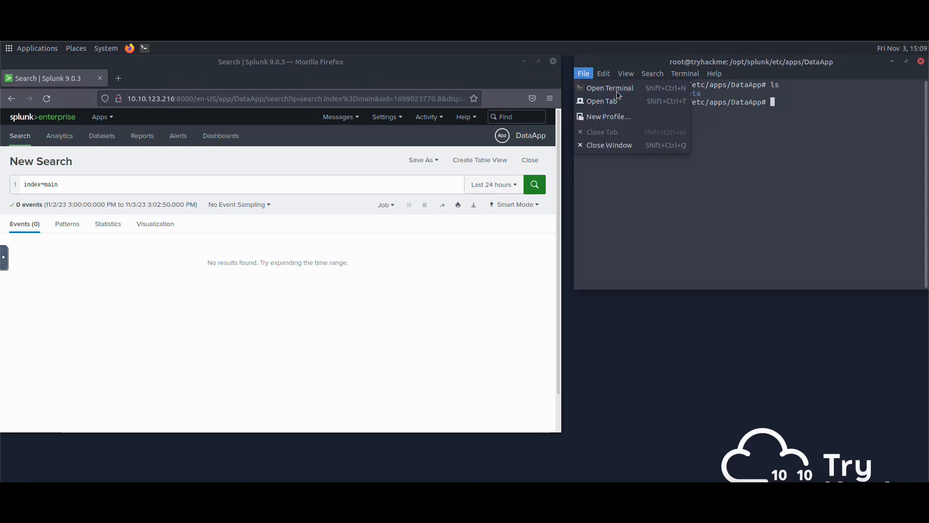
click(607, 88)
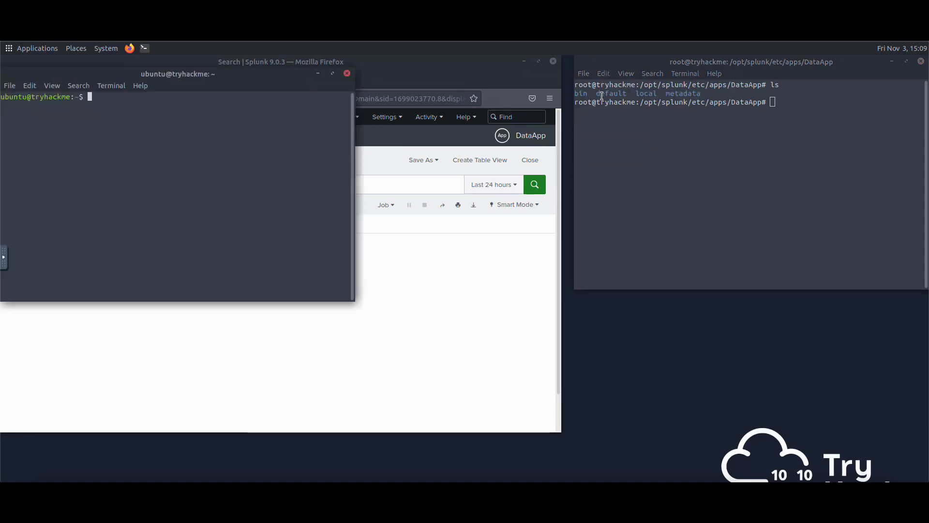
drag(615, 230, 787, 255)
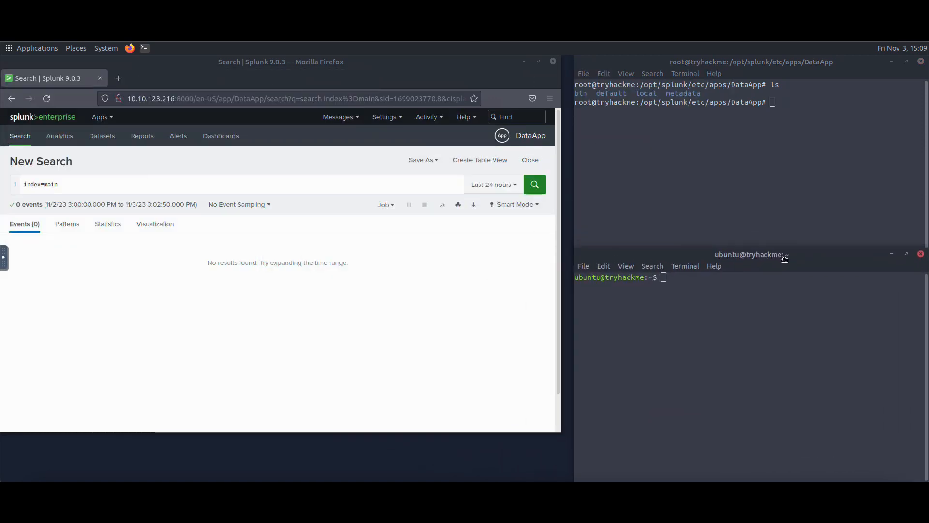
Step: Switch the second terminal to the root user with sudo su and clear its output
text(su)
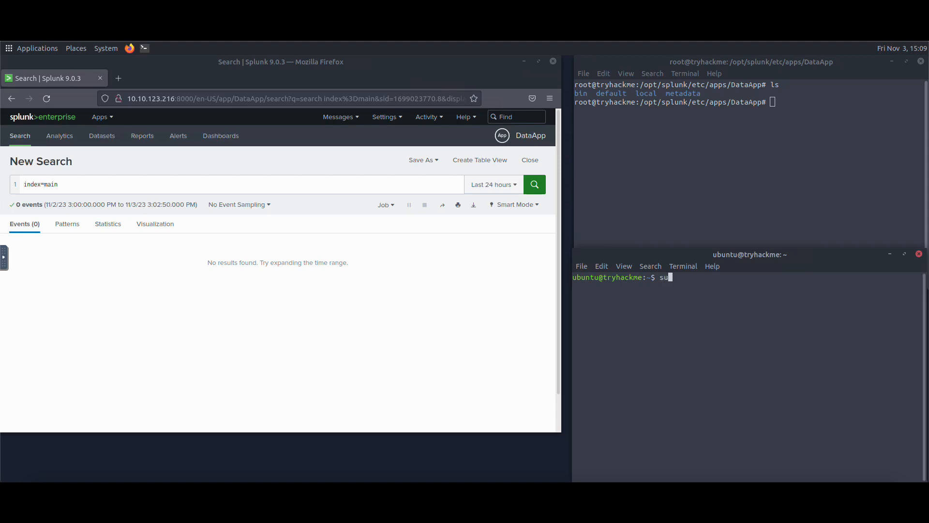
text(do su)
key(Return)
text(clear)
key(Return)
Step: Change the second terminal's directory to Downloads/scripts and list the available scripts
text(cd Dow)
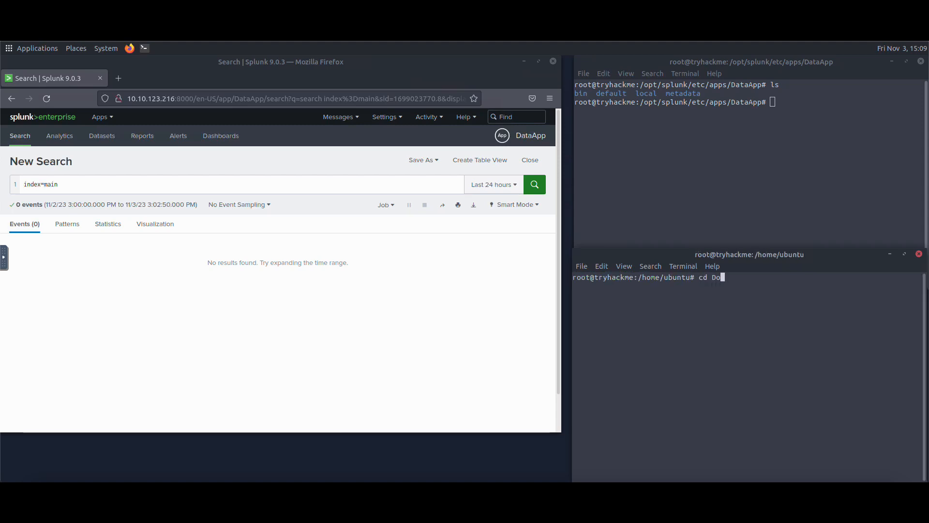
key(Tab)
text(s)
key(Tab)
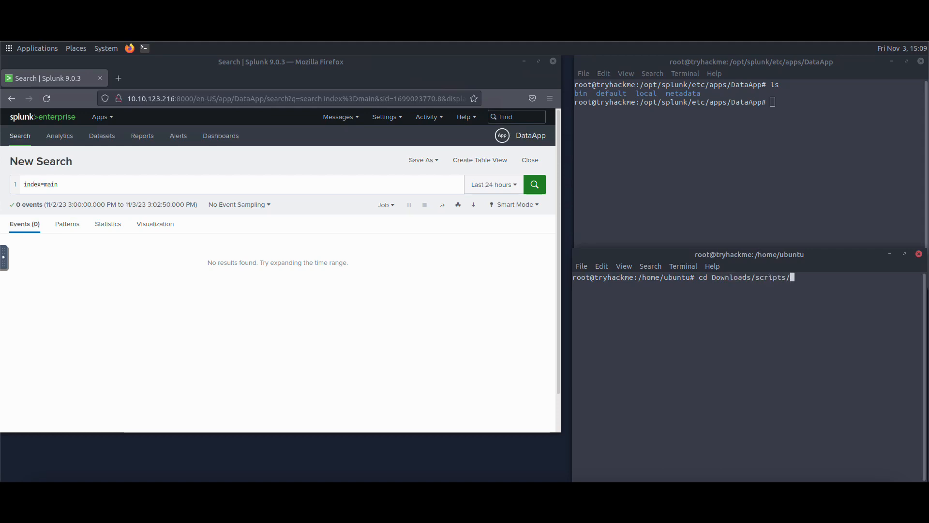
key(Return)
text(ls)
key(Return)
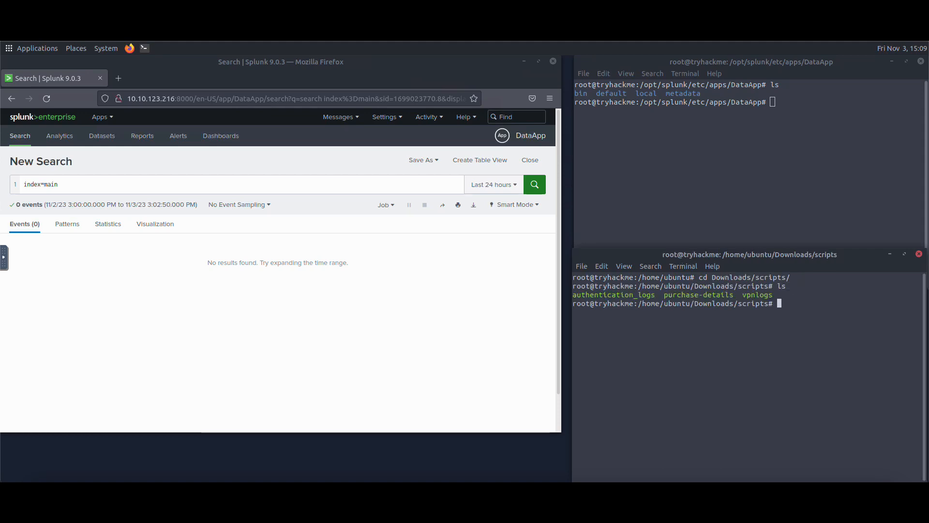
Step: Copy the purchase-details script into /opt/splunk/etc/apps/DataApp/bin/
text(cp p)
key(Tab)
text(/)
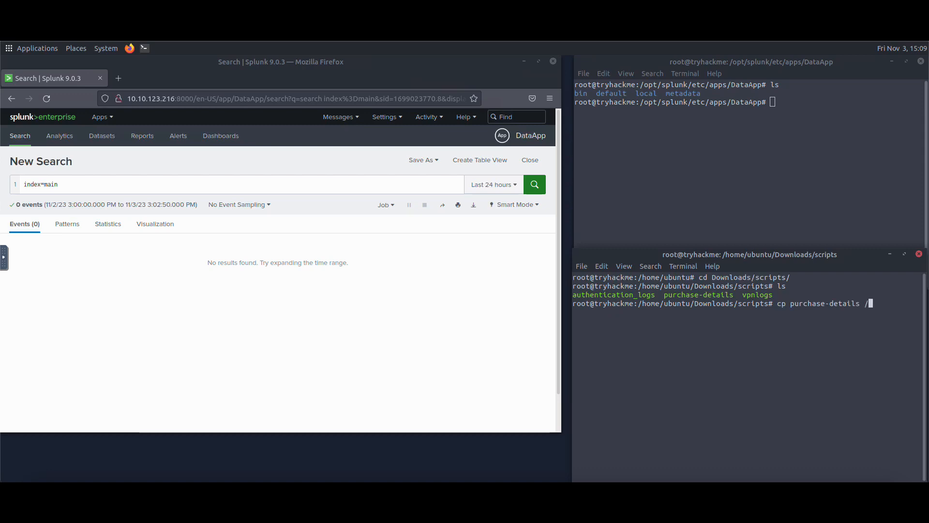
text(opt/splunk/etc/ap)
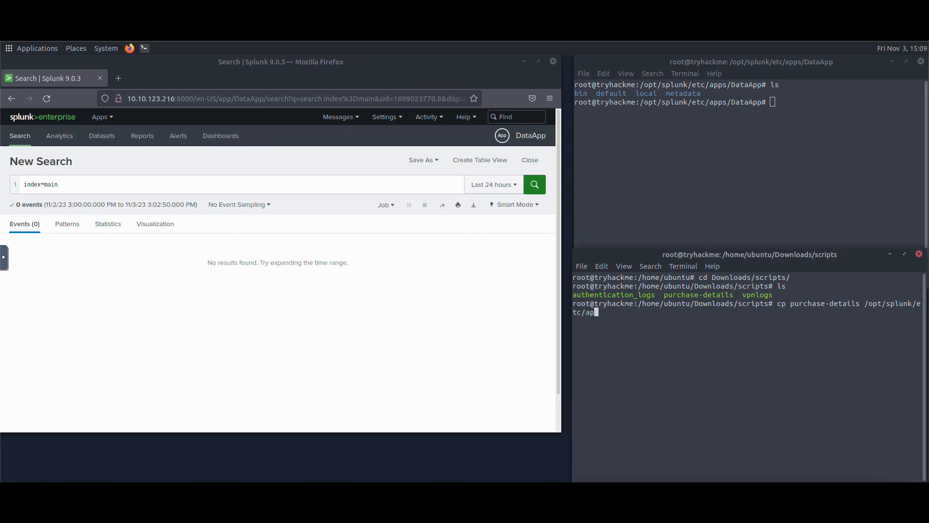
text(ps/D)
key(Tab)
text(bin/)
key(Return)
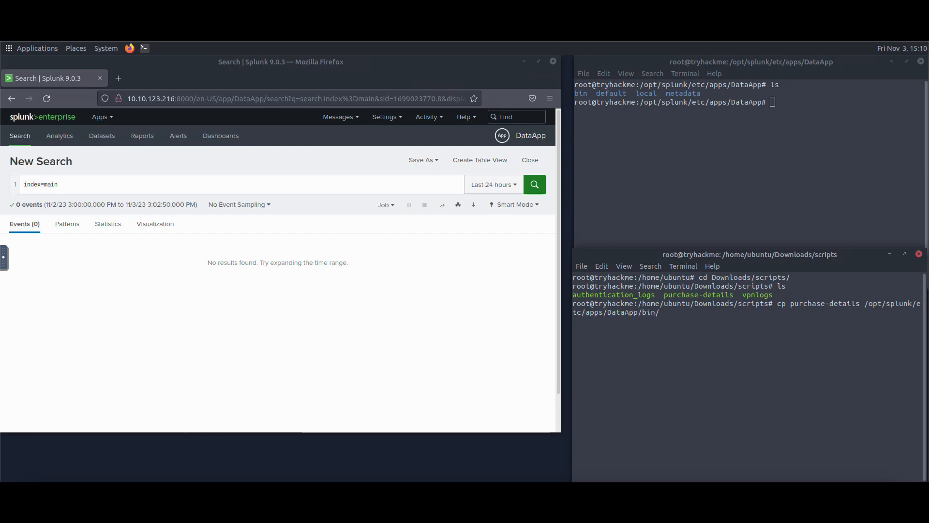
Step: List the DataApp bin folder in the first terminal to check for the copied script
click(784, 131)
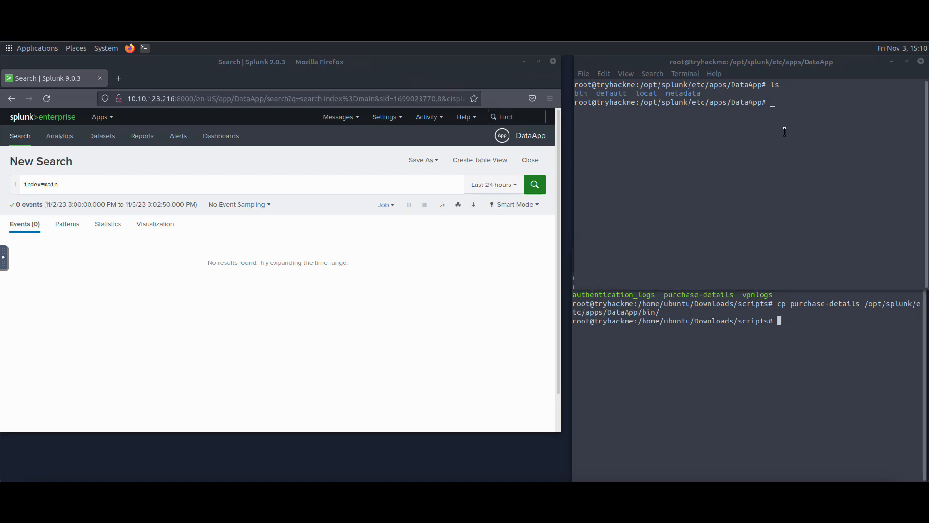
text(ls bin)
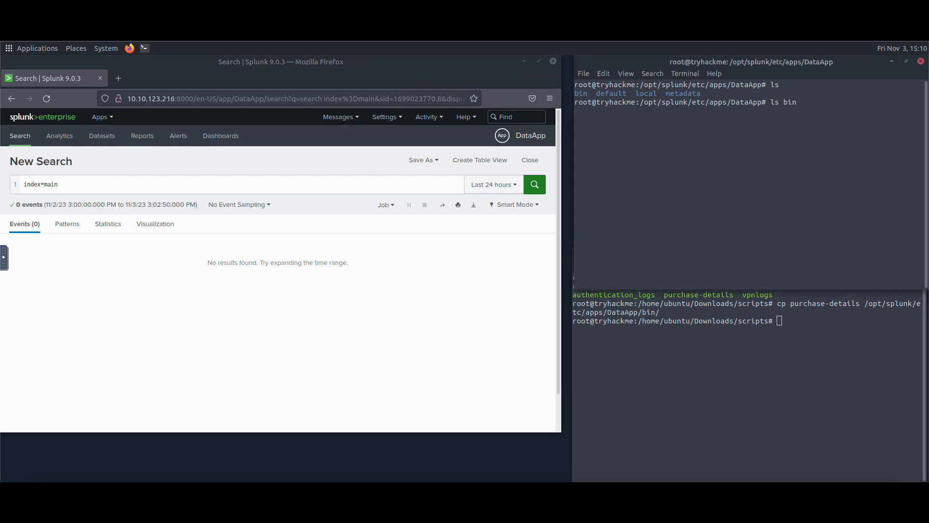
key(Return)
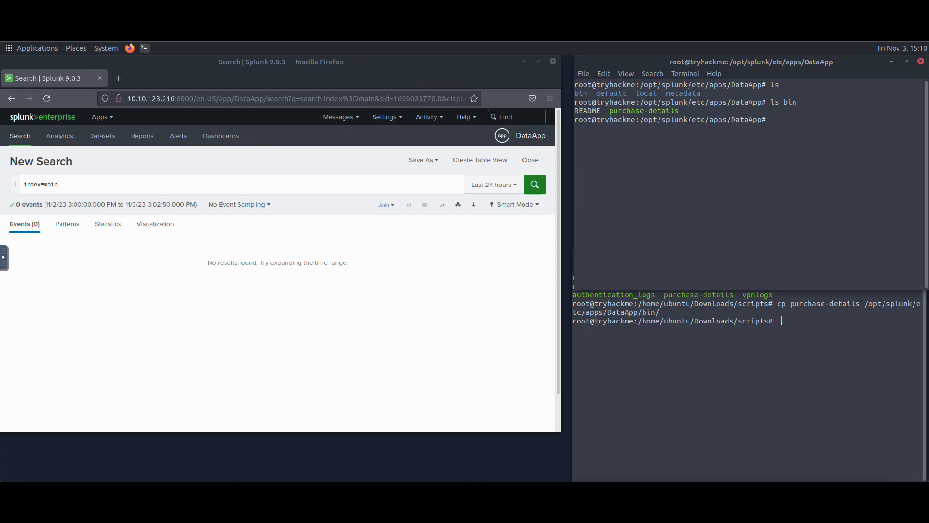
Step: Change into DataApp's default folder, clear the terminal and list the folder's contents
text(cd default)
key(Return)
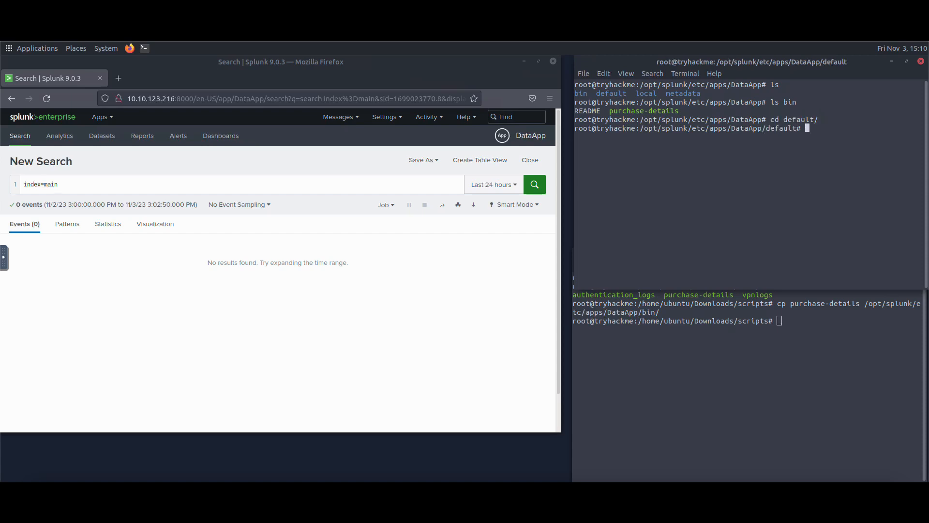
text(clear)
key(Return)
text(ls)
key(Return)
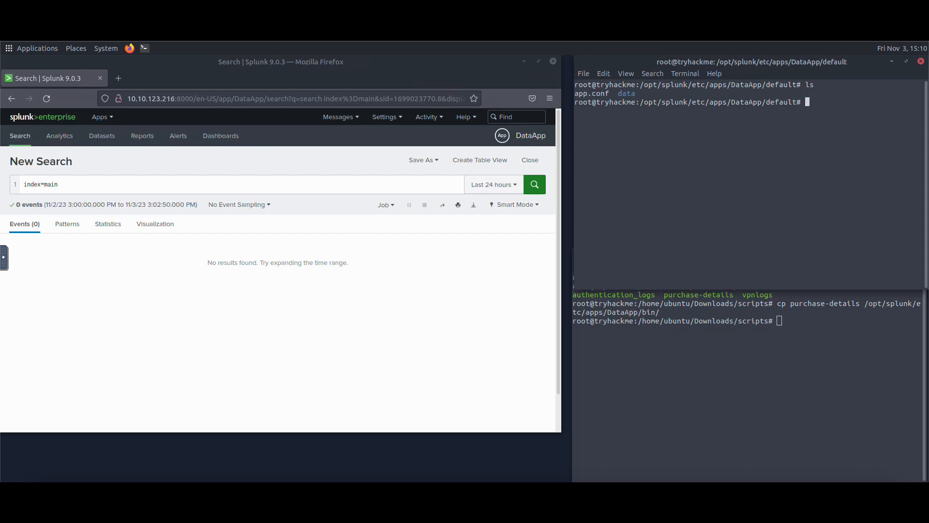
Step: Create inputs.conf in nano with the stanza header [script:///opt/splunk/etc/apps/DataApp/bin/purchase-details]
text(nano inputs.conf)
key(Return)
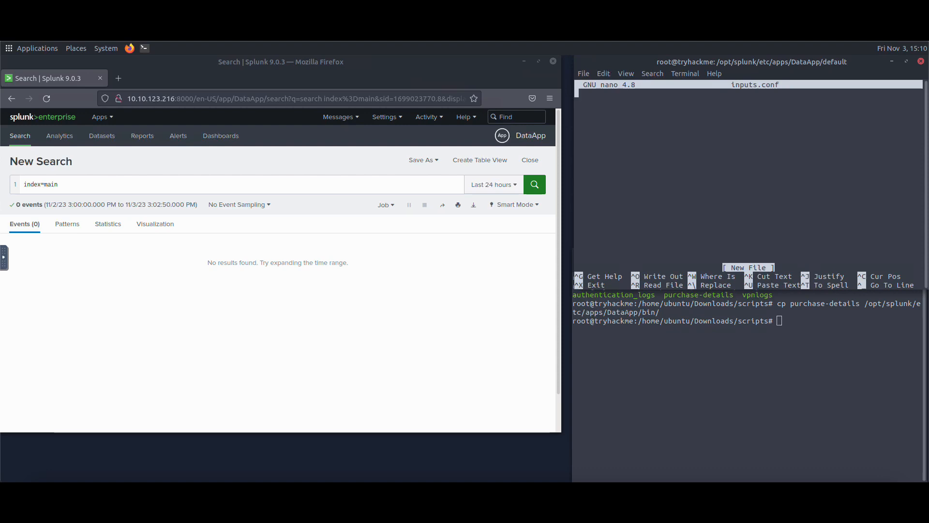
text([script)
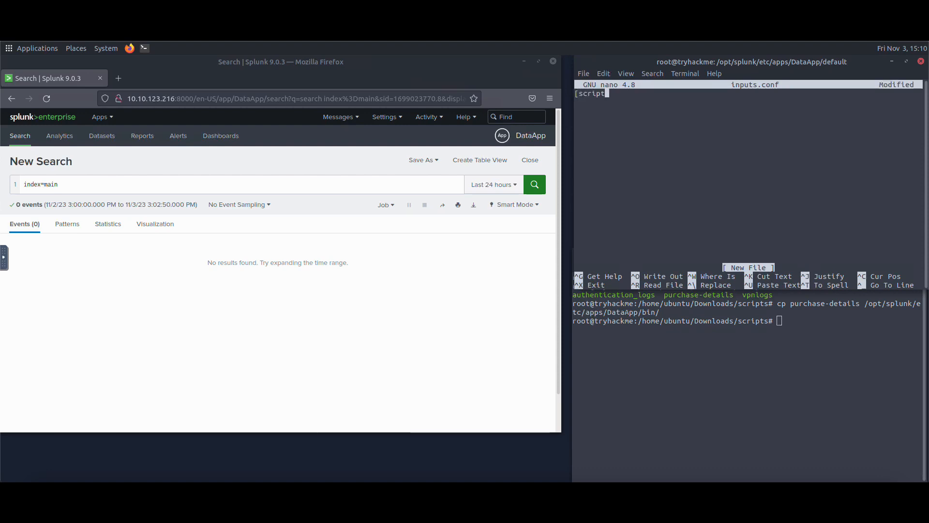
text(:///opt/splunk/etc)
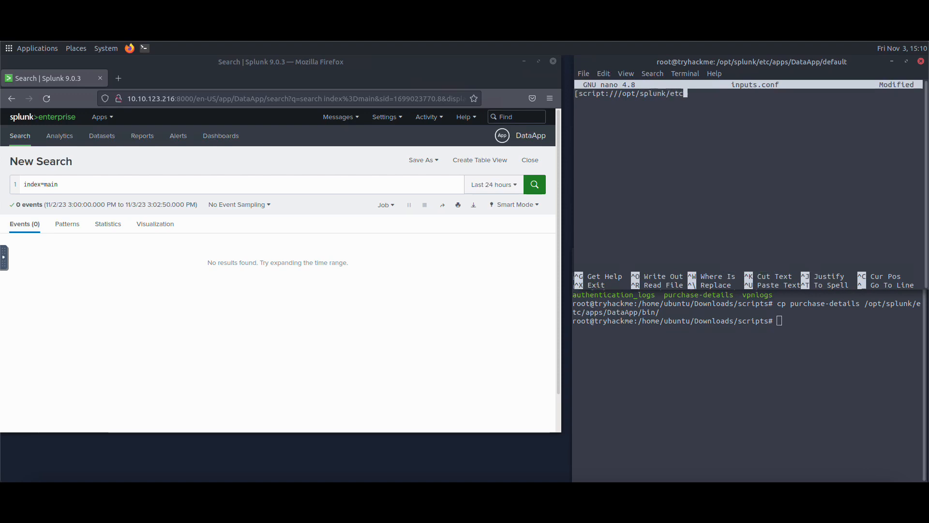
text(/a)
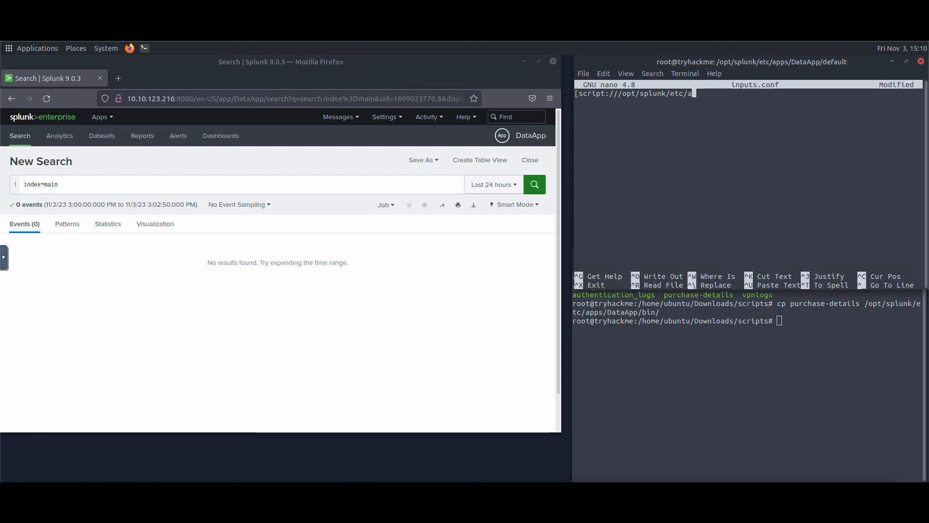
text(pps/Dat)
key(Tab)
key(BackSpace)
text(aApp/bin/purchase-)
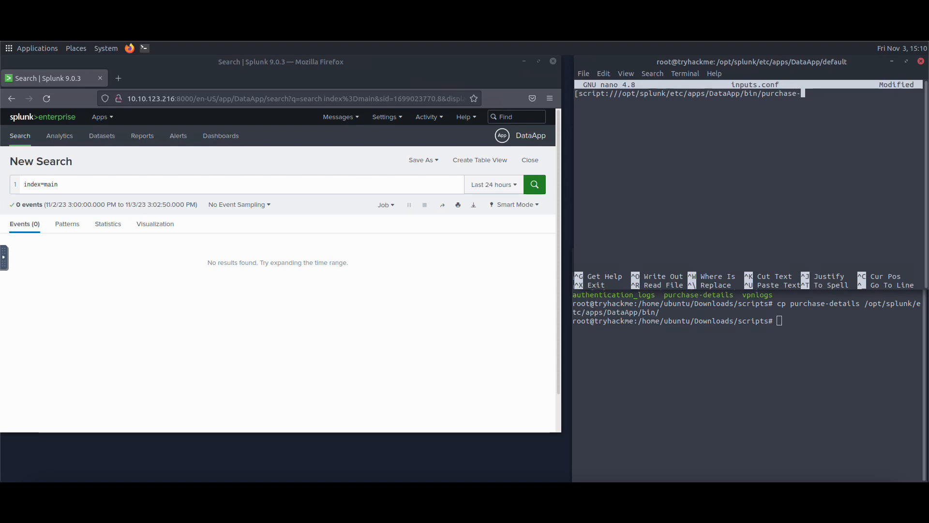
text(details] )
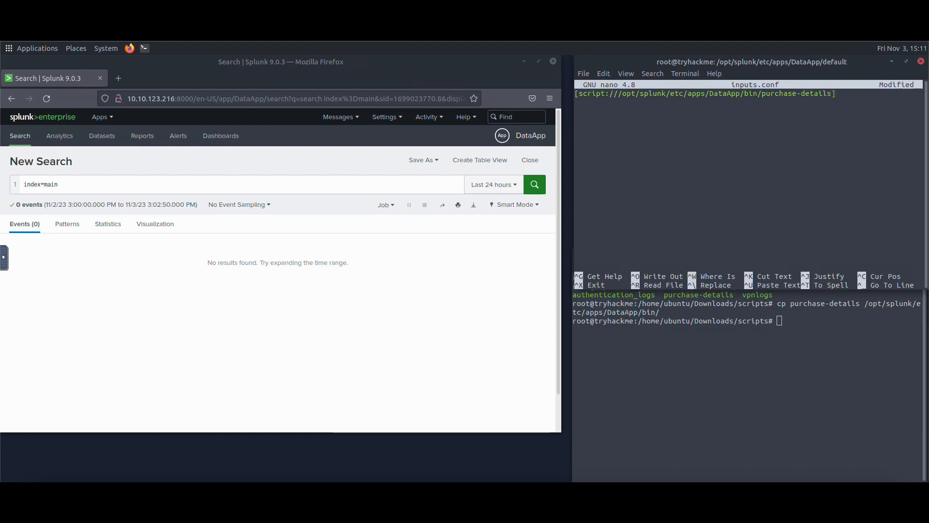
Step: Add the lines interval = 5, index = main and source = purchase to the script stanza
text(interval = 5 )
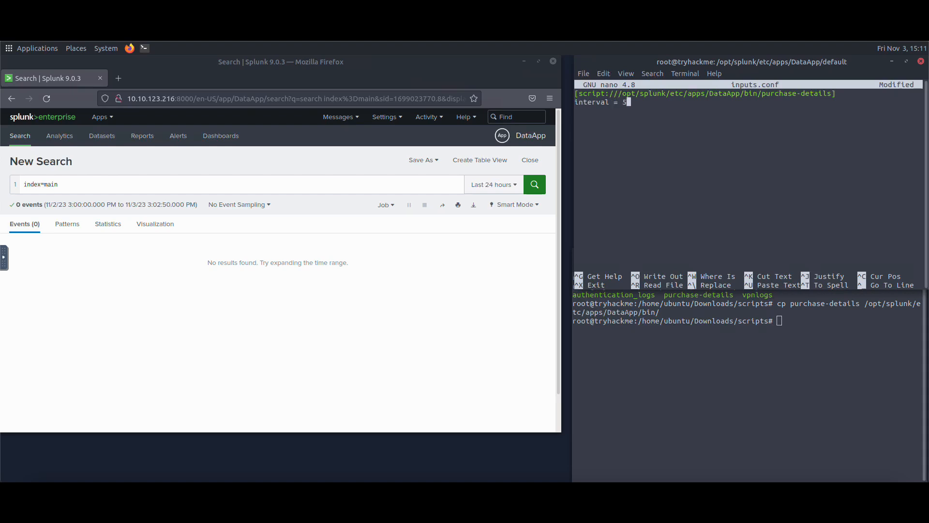
text(index = main)
key(Return)
text(sou)
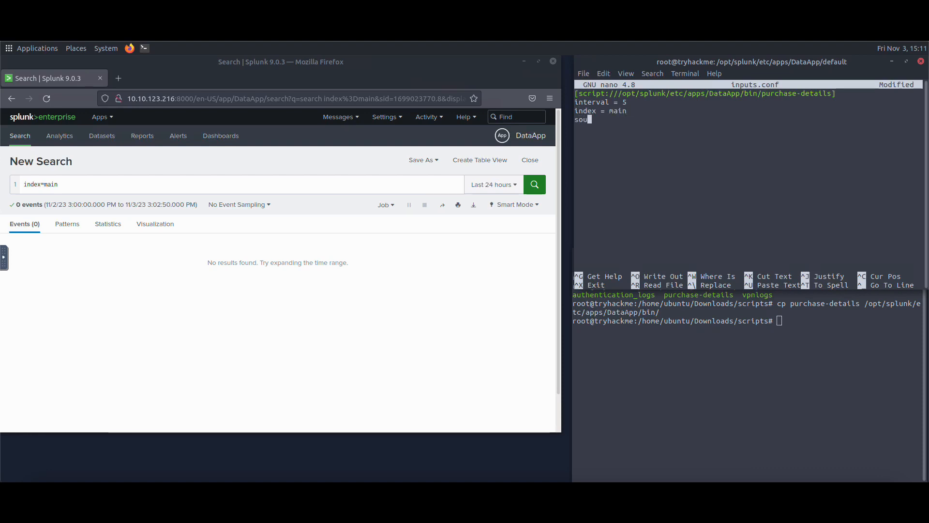
text(rce = purchase)
key(Return)
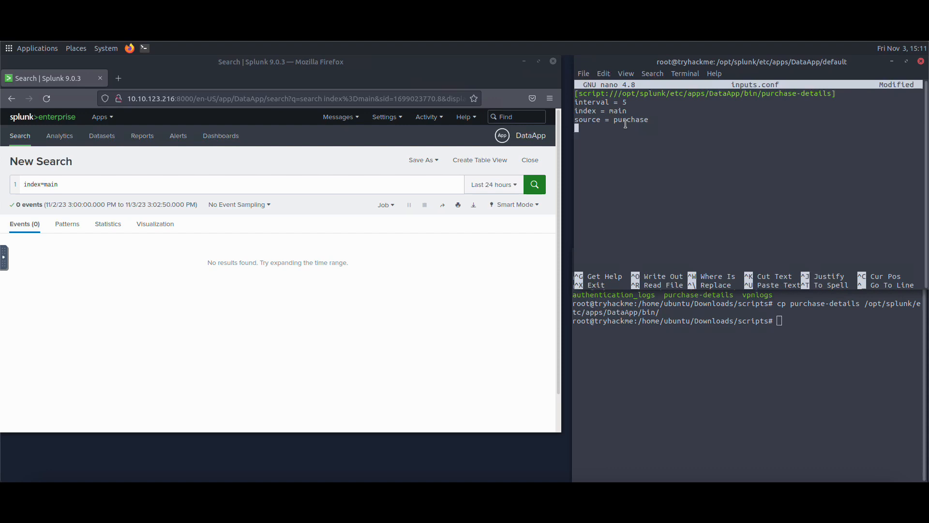
Step: Add sourcetype = purchase_logs and host = order_server to the stanza, and save inputs.conf
text(sourcetype )
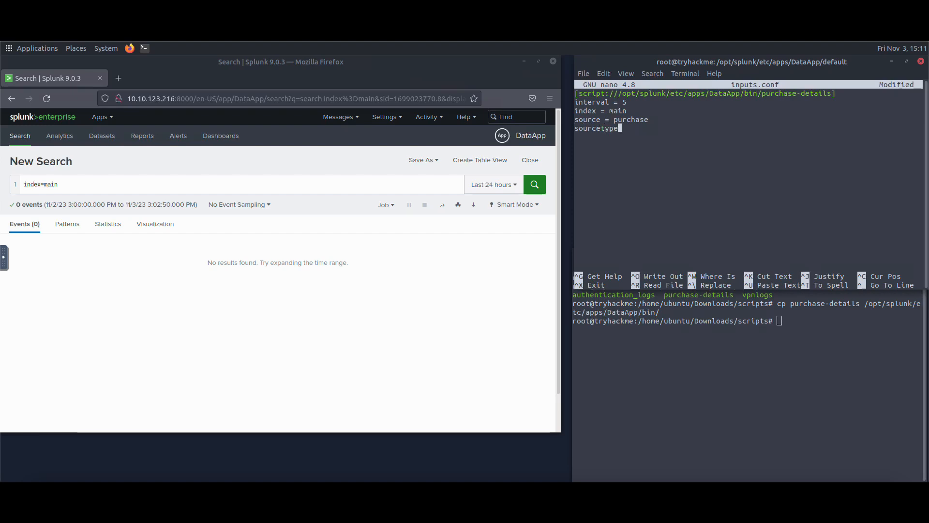
text(= purchase_logs)
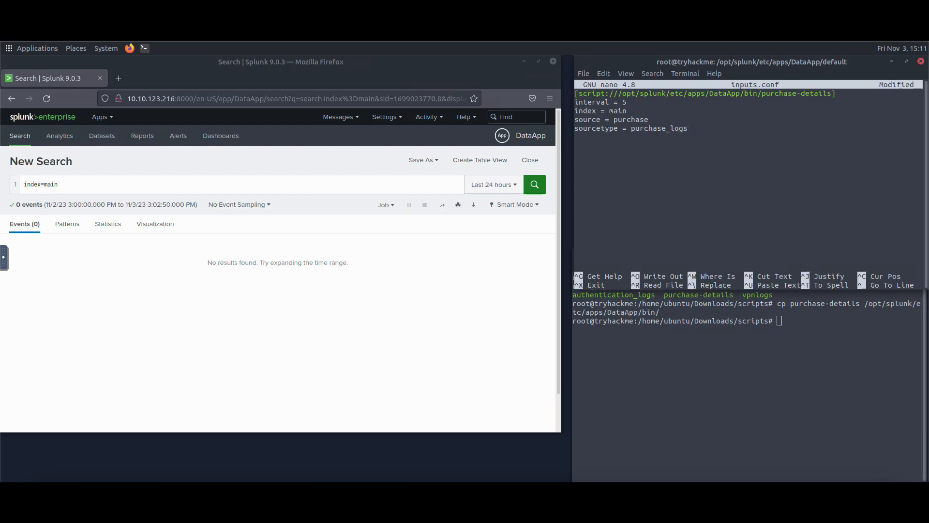
key(Return)
text(host = order_server)
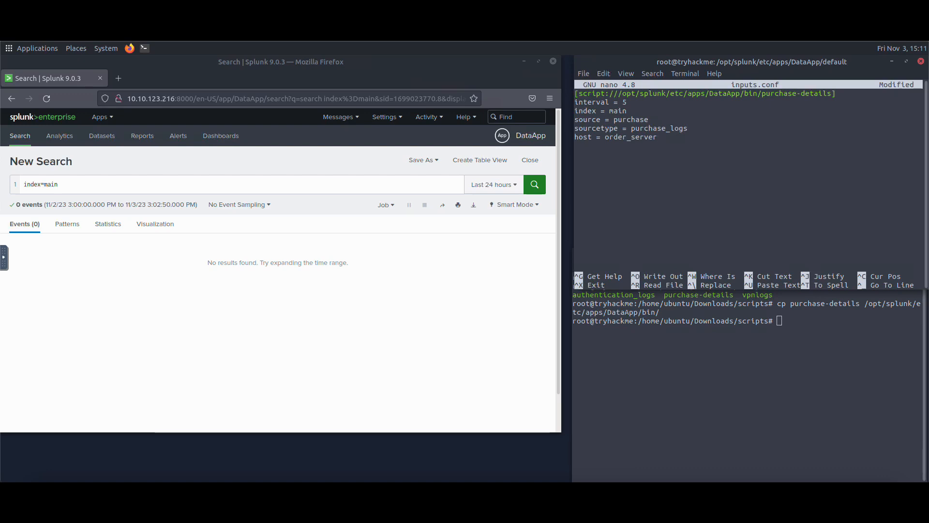
key(ctrl+o)
key(Return)
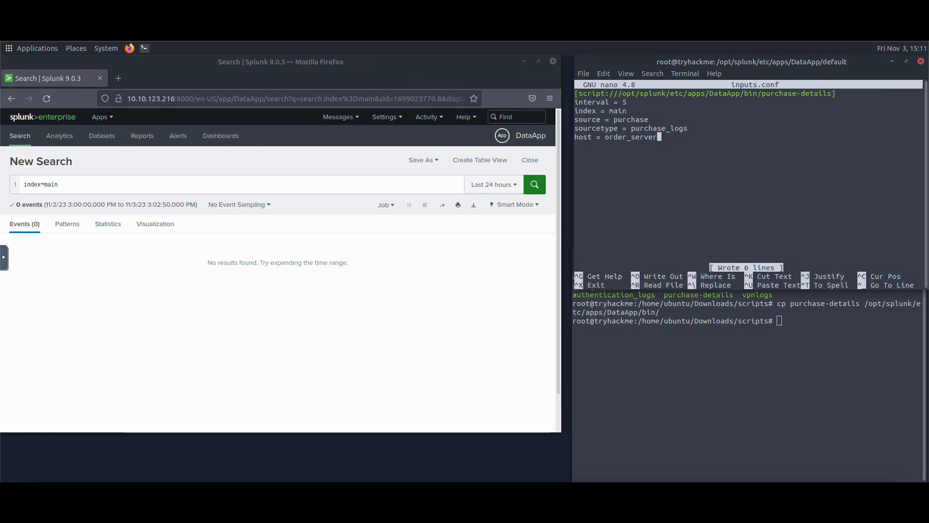
Step: Exit inputs.conf and create props.conf in nano with the stanza header [purchase_logs]
key(ctrl+x)
text(nan)
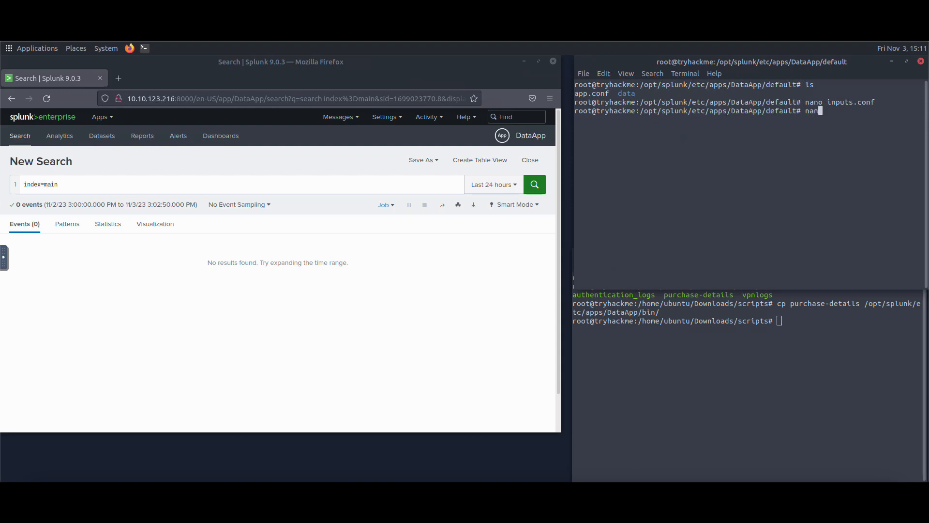
text(o pr)
text(s.conf)
key(Return)
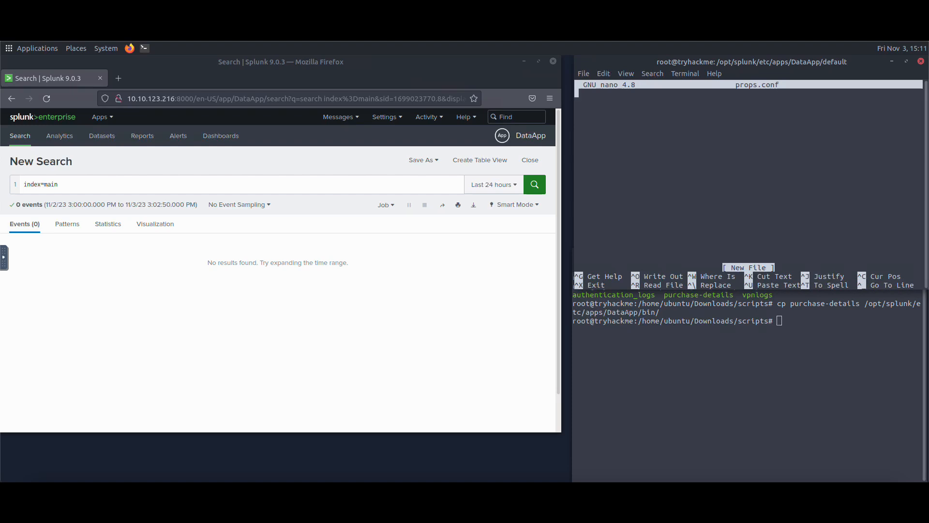
text([purchase_logs)
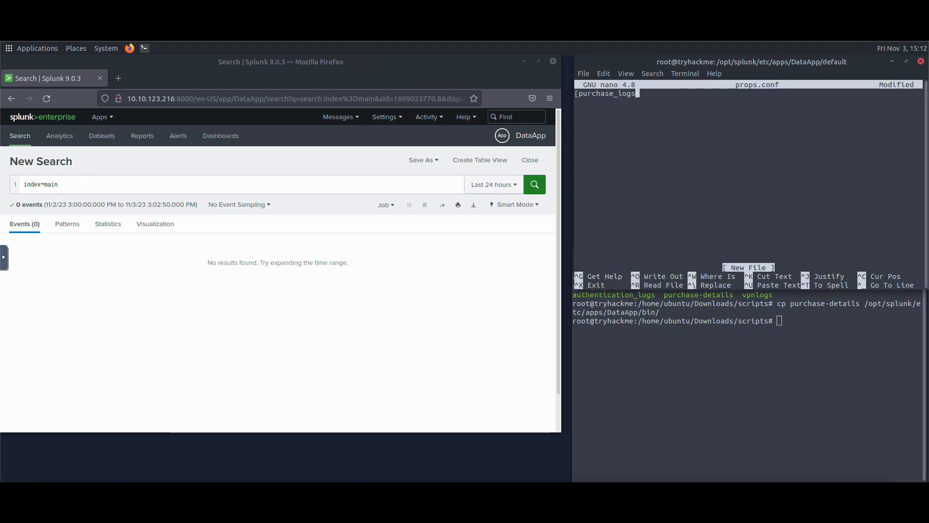
text(])
key(Return)
Step: Add the lines SHOULD_LINEMERGE = true and MUST_BREAK_AFTER = \d{4}\. to the purchase_logs stanza
text(SH)
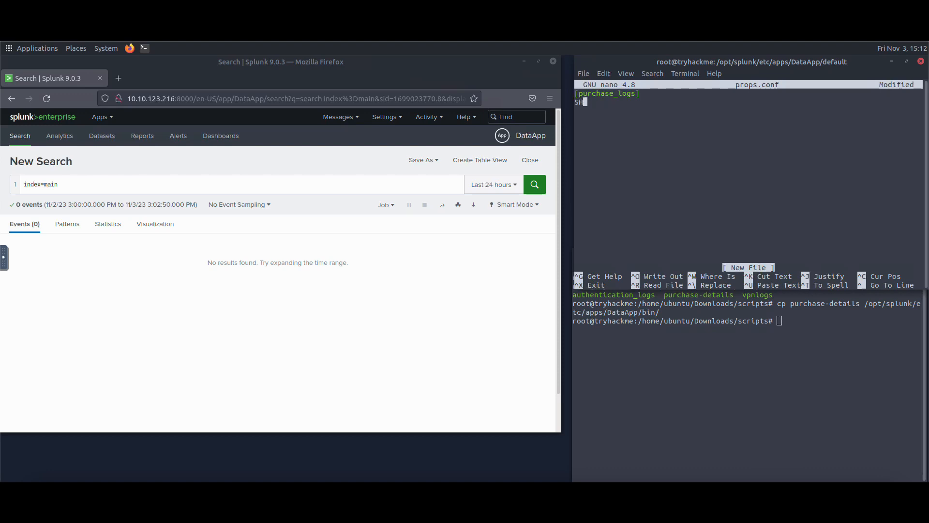
text(OULD_LINEME)
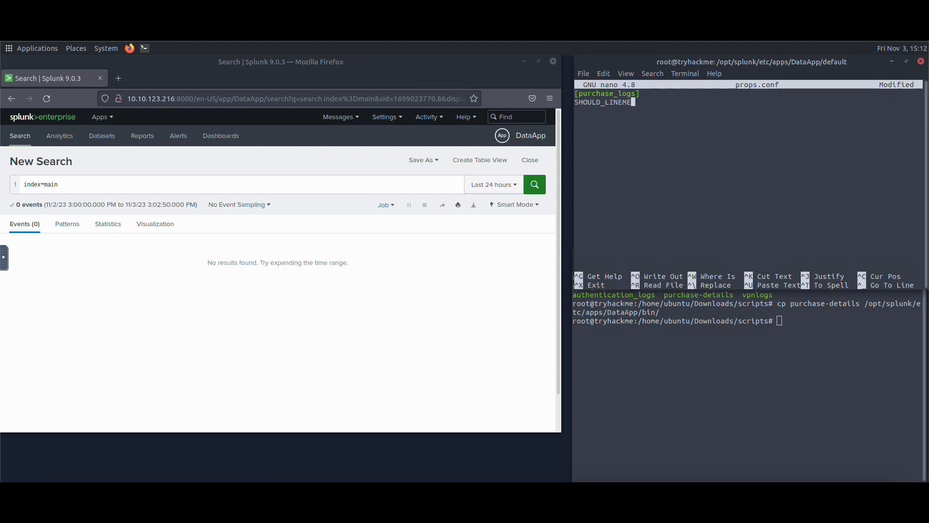
text(RGE = true)
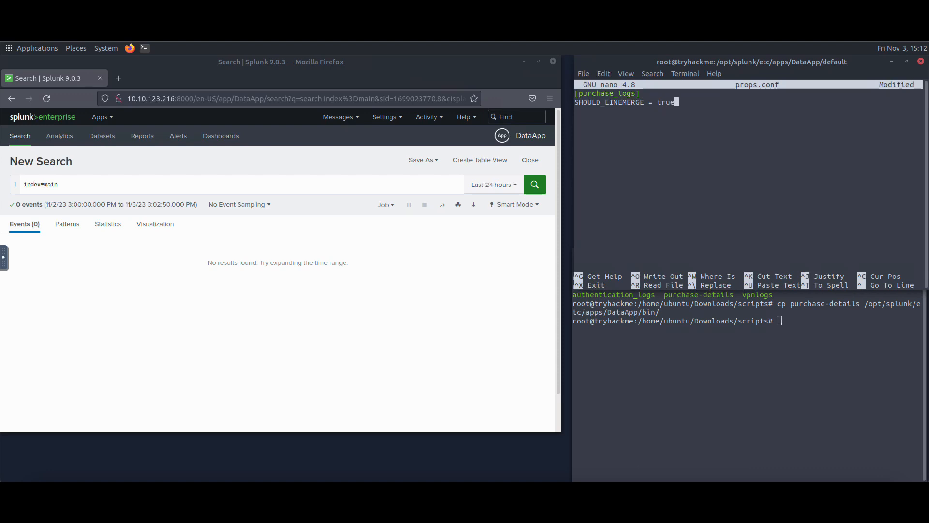
key(Return)
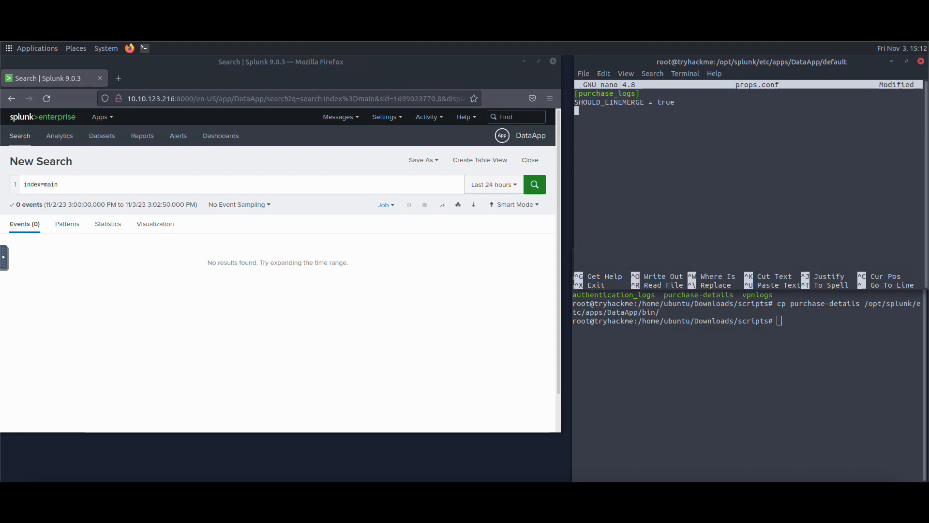
text(MUST_BREAK_)
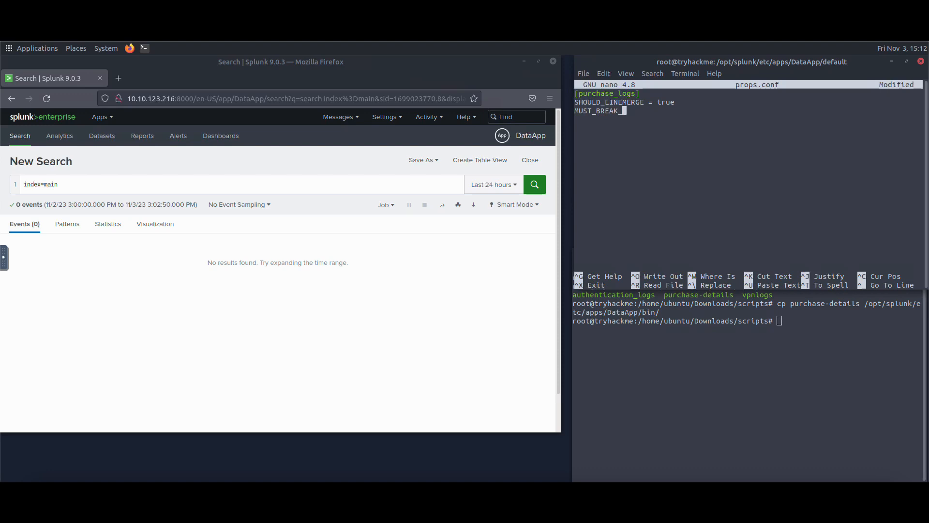
text(AFTER)
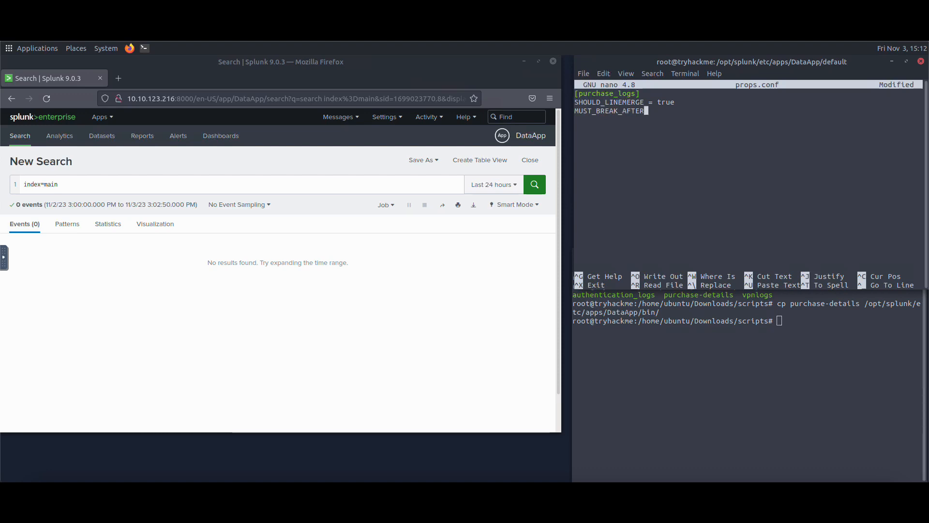
text( = \d{4}\.)
key(Return)
Step: Add the masking line SEDCMD-cc = s/-\d{4}-\d{4}-\d{4}/-XXXX-XXXX-XXXX/g to the purchase_logs stanza
text(SEDCMD)
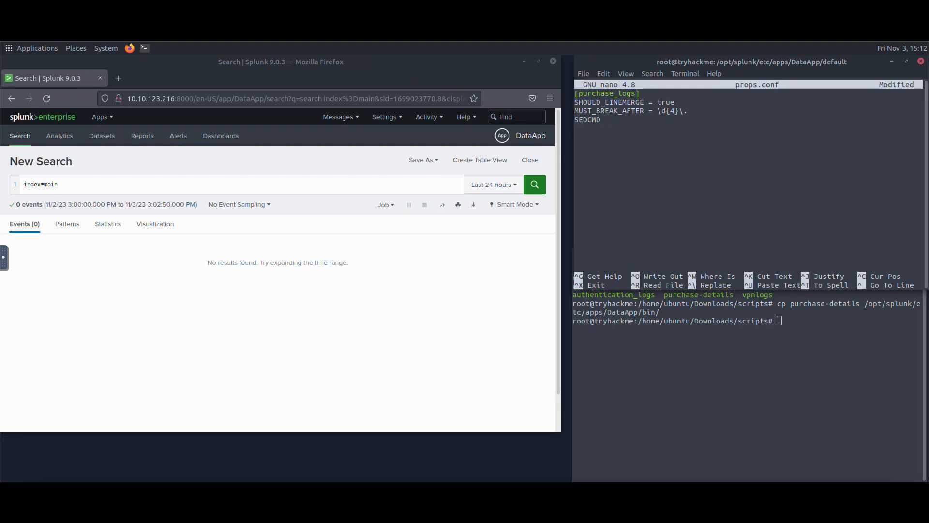
text(cc =)
key(BackSpace)
key(BackSpace)
key(BackSpace)
key(BackSpace)
key(BackSpace)
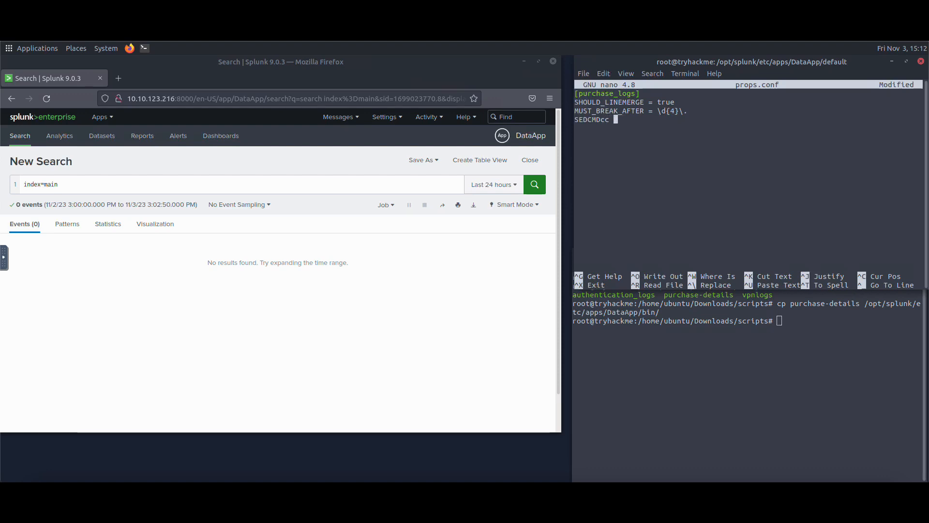
text(-cc = s/-\d{4}-\d)
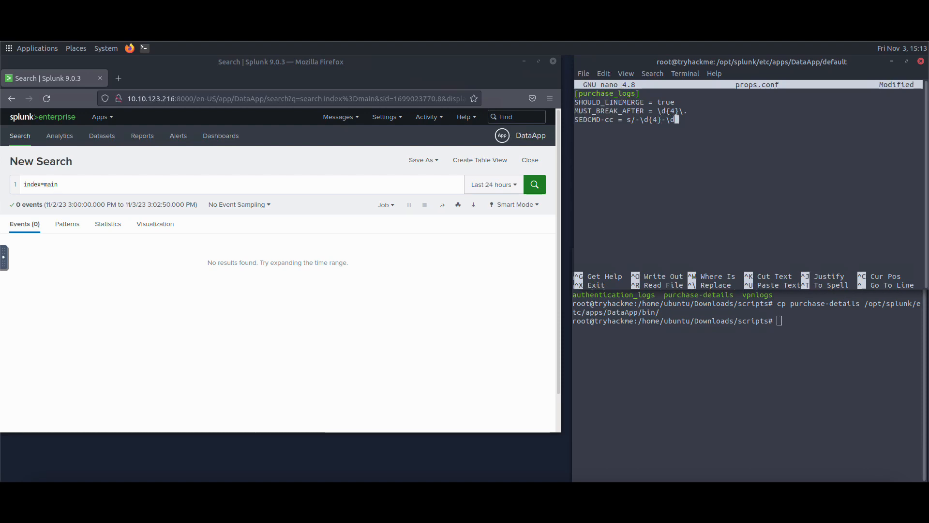
text({4}-\d{)
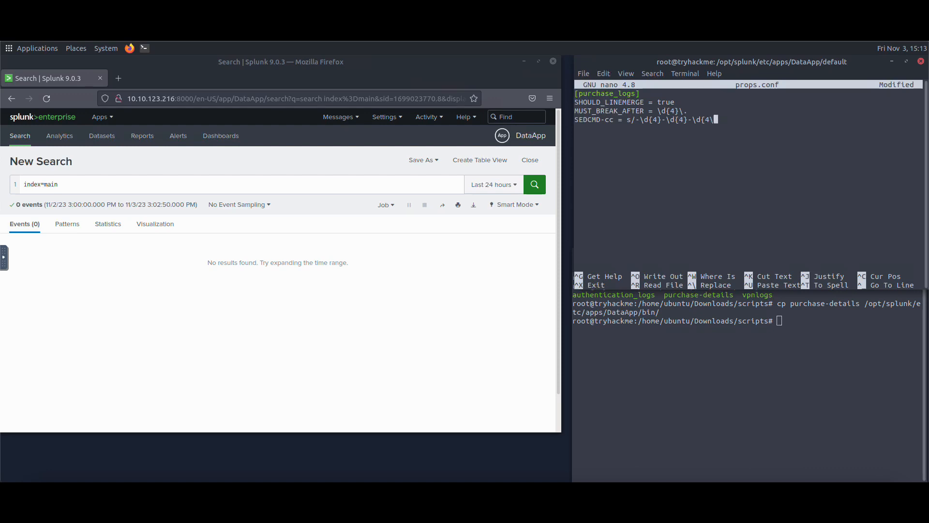
text(4})
text(/-XXXX-XXXX-XXXX/g)
key(Return)
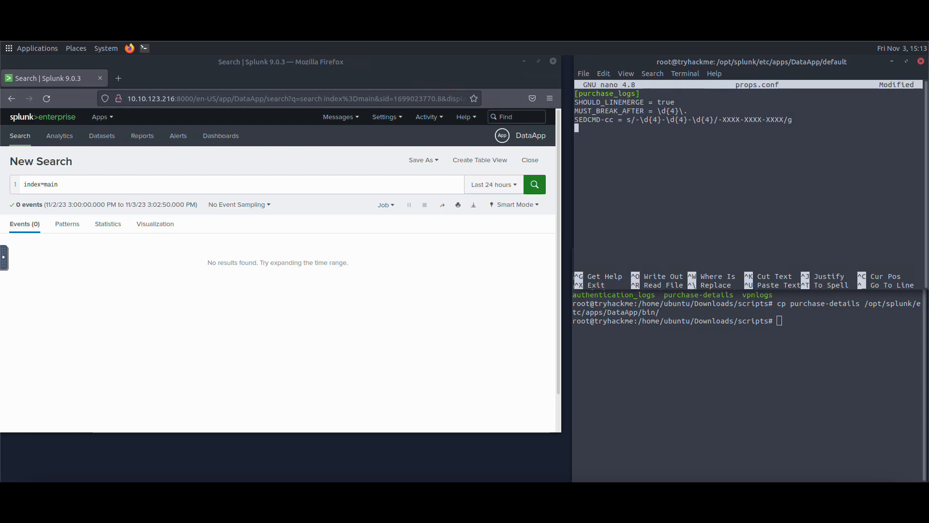
Step: Add the line TRANSFORM-purchase = purchase_fields, then save props.conf and exit nano
text(TRANSFOR)
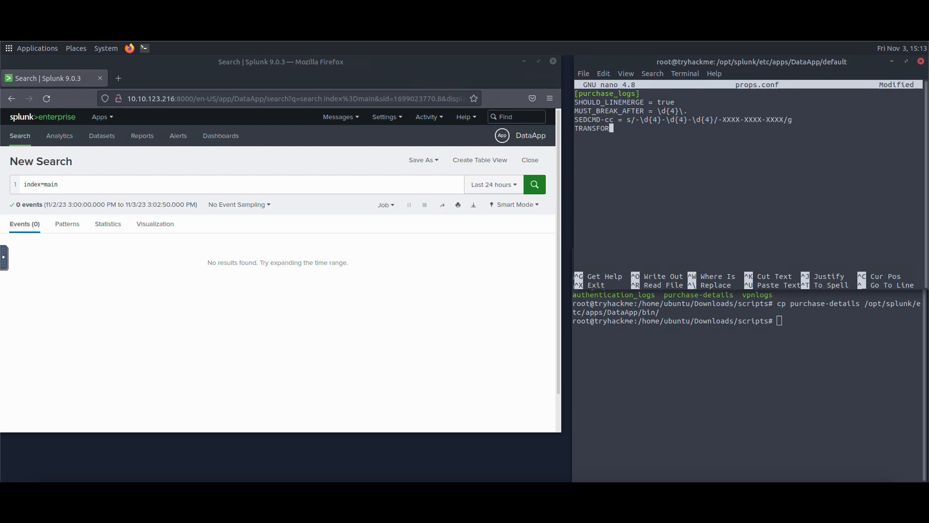
text(M)
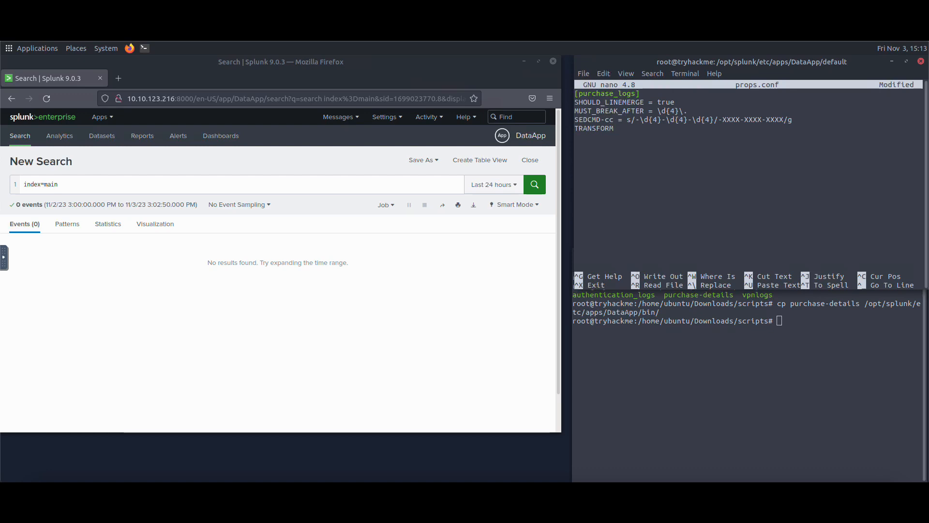
text(-purc)
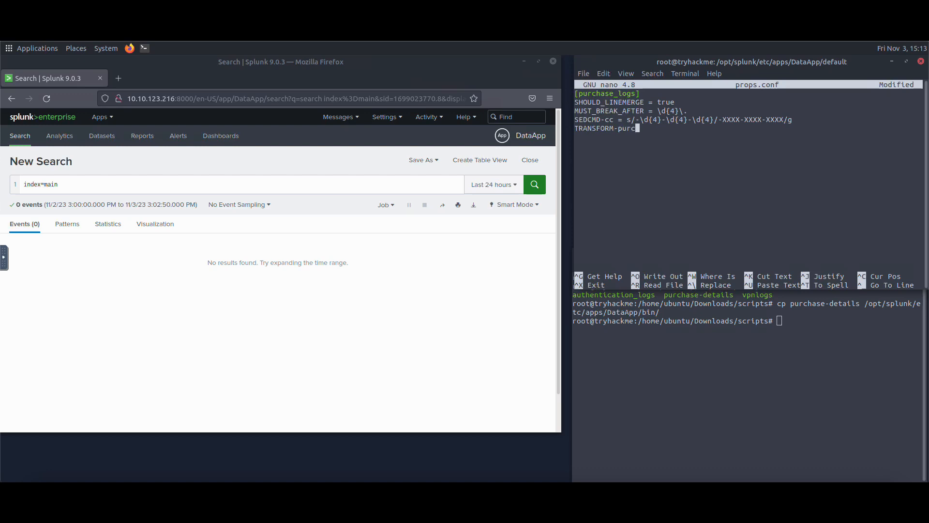
text(hase = purch)
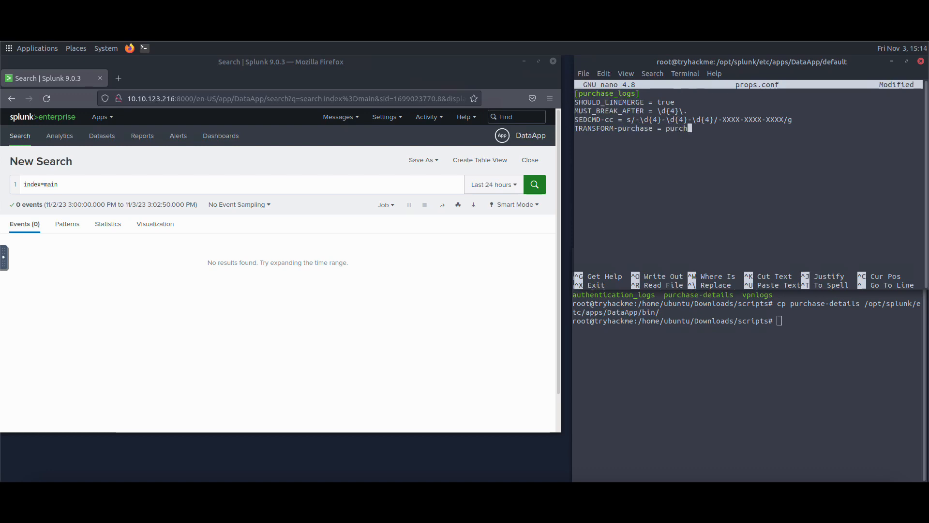
text(ase)
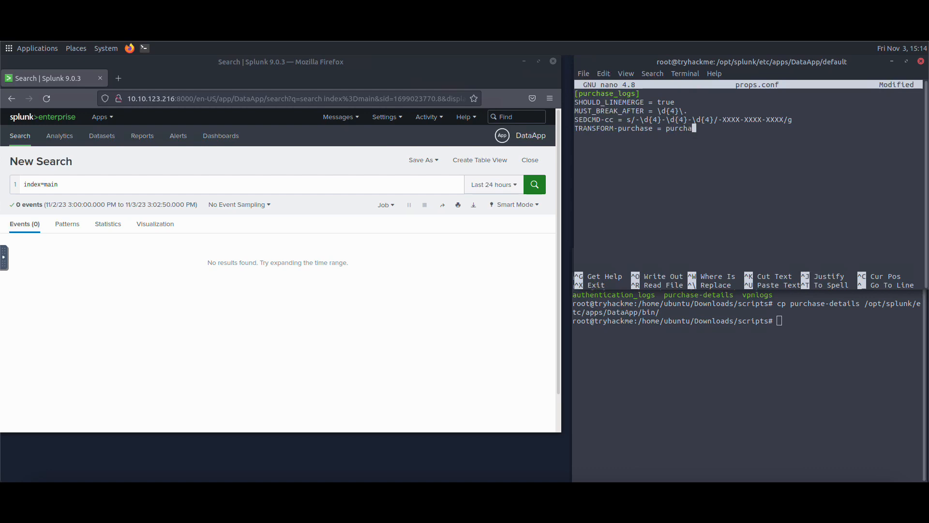
text(-)
key(BackSpace)
text(_fields)
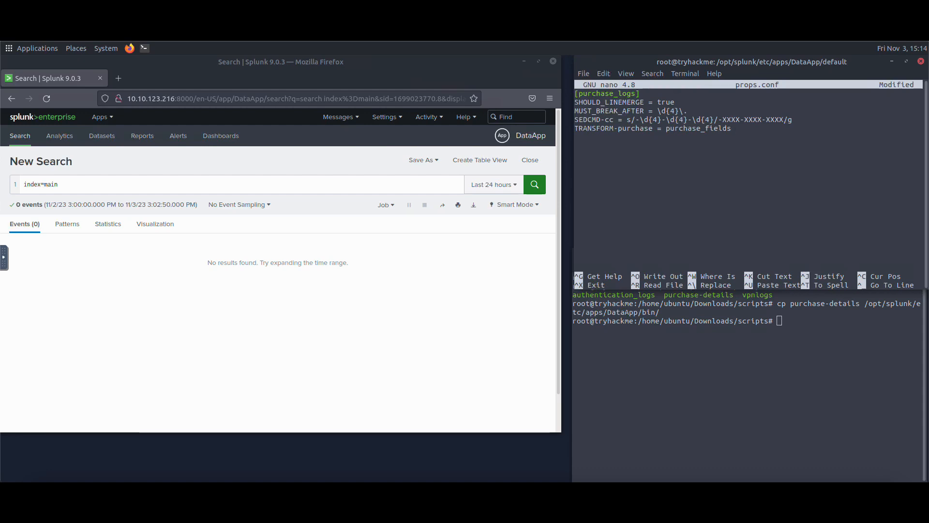
key(ctrl+o)
key(Return)
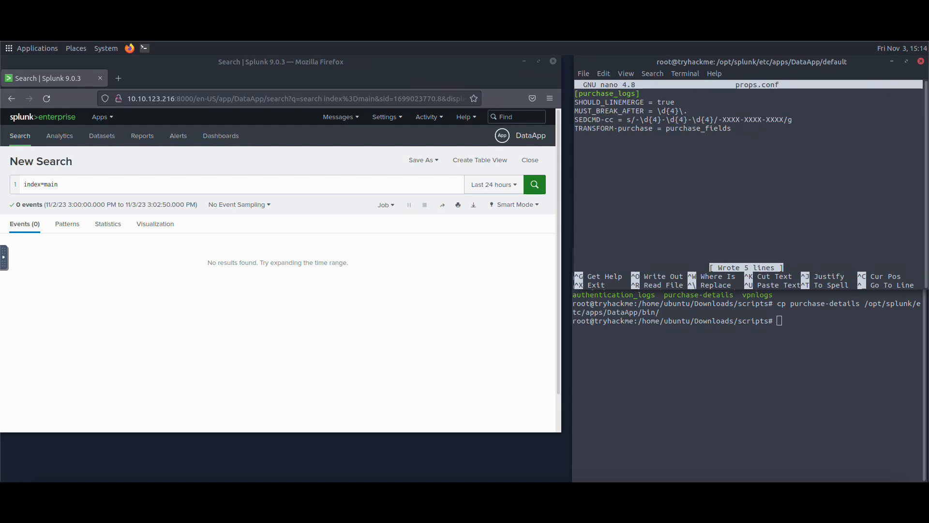
key(ctrl+x)
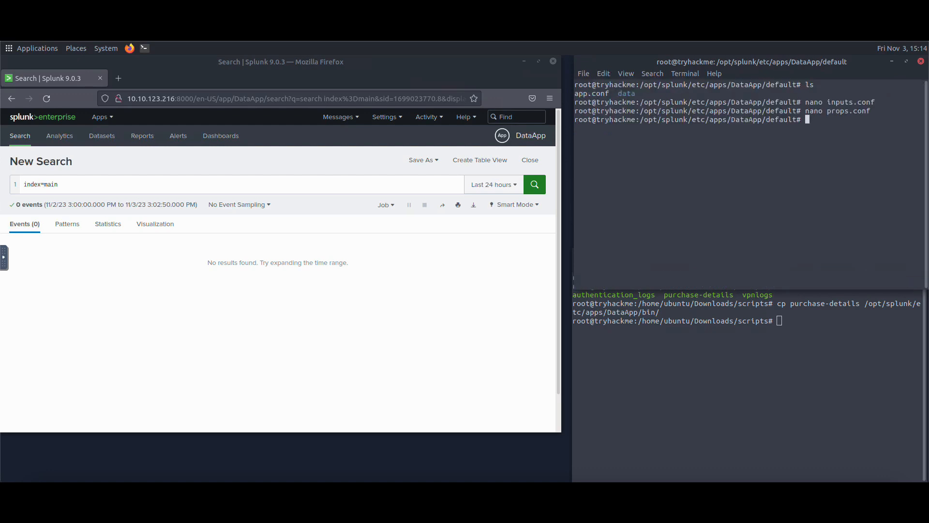
Step: Create transforms.conf in nano with the stanza header [purchase_fields] and start its REGEX = line
text(nano transforms.conf)
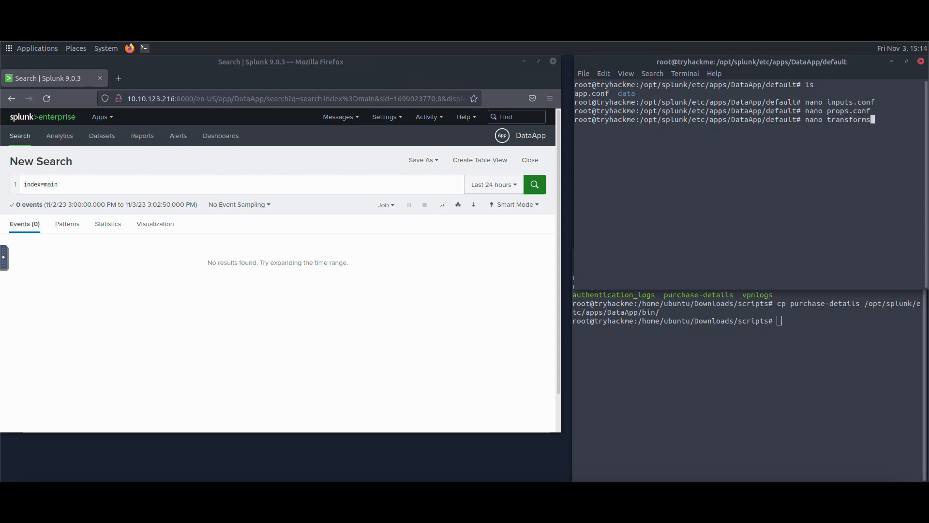
key(Return)
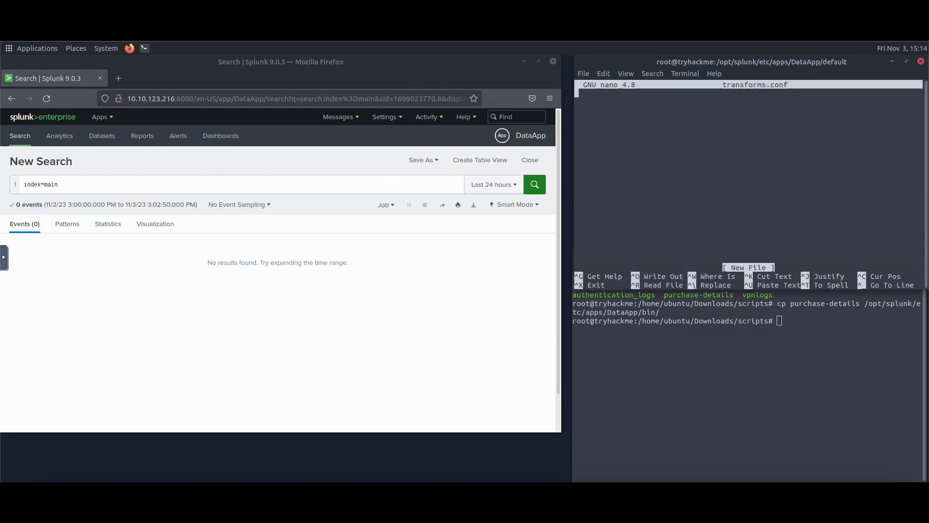
text([purch)
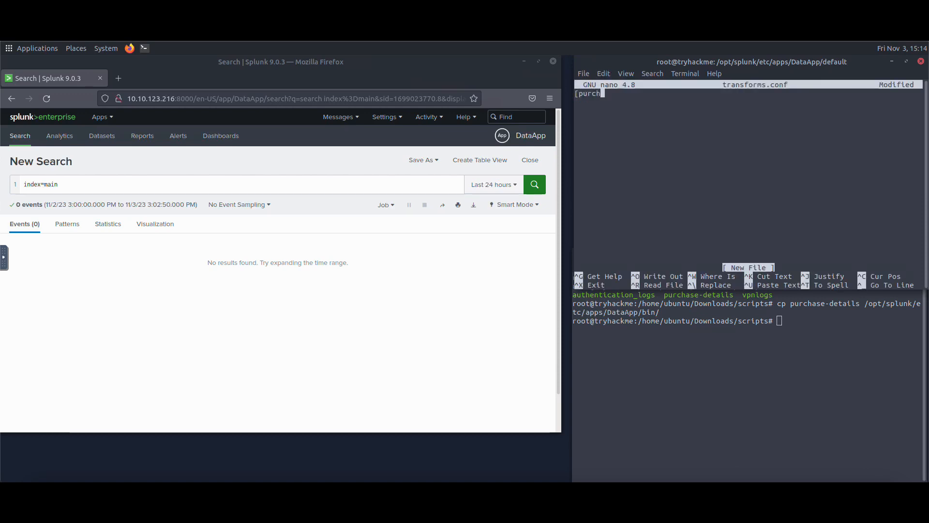
text(ase_details)
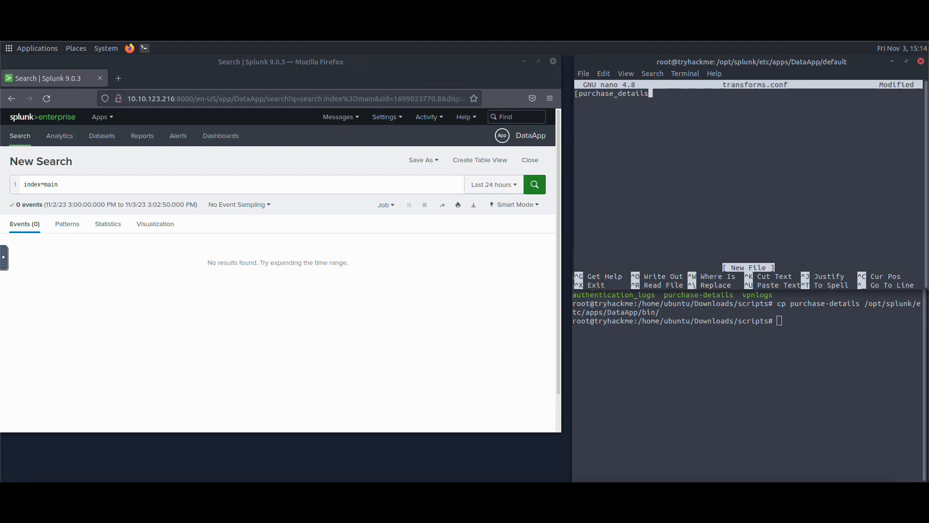
text(])
key(BackSpace)
key(BackSpace)
key(BackSpace)
key(BackSpace)
key(BackSpace)
key(BackSpace)
key(BackSpace)
key(BackSpace)
text(fields])
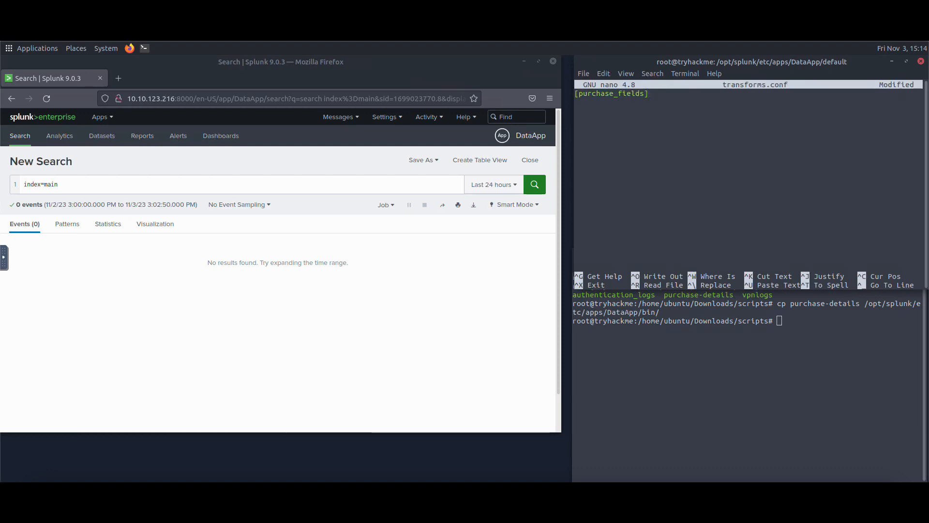
key(Return)
text(REGEX =)
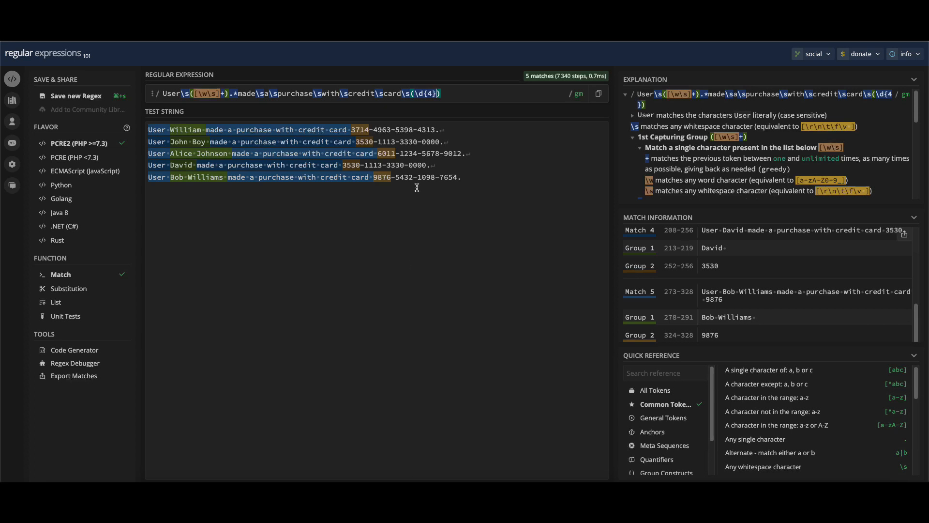
Step: Switch to regular expressions 101 and examine which parts of the sample purchase lines the expression captures and which card digits it leaves out
mouse_move(324, 158)
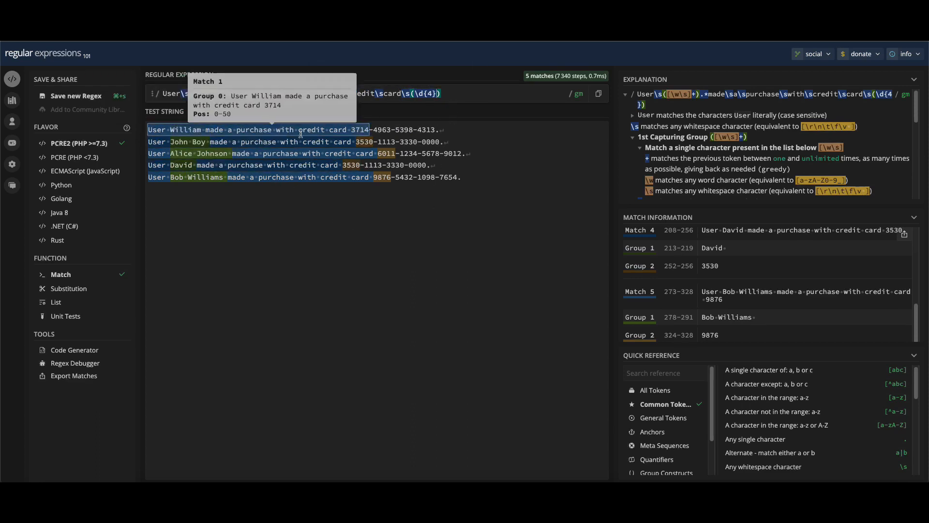
mouse_move(449, 89)
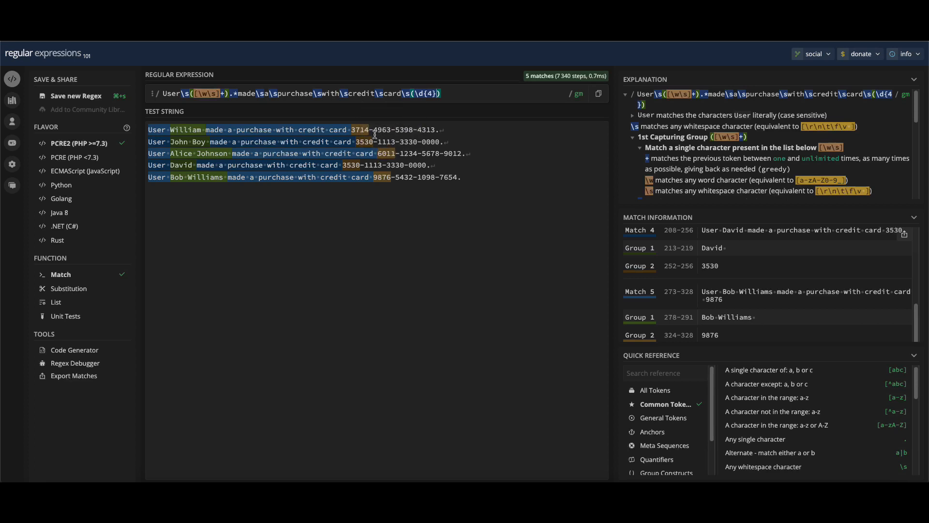
mouse_move(367, 132)
drag(373, 129, 430, 132)
mouse_move(372, 140)
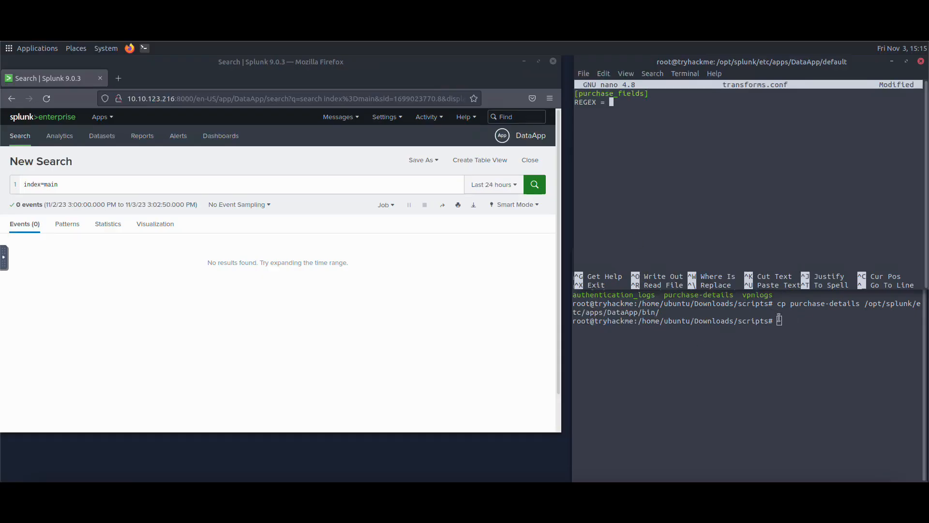
Step: Print the contents of /opt/splunk/etc/apps/DataApp/default/props.conf with cat in the scripts terminal
click(801, 322)
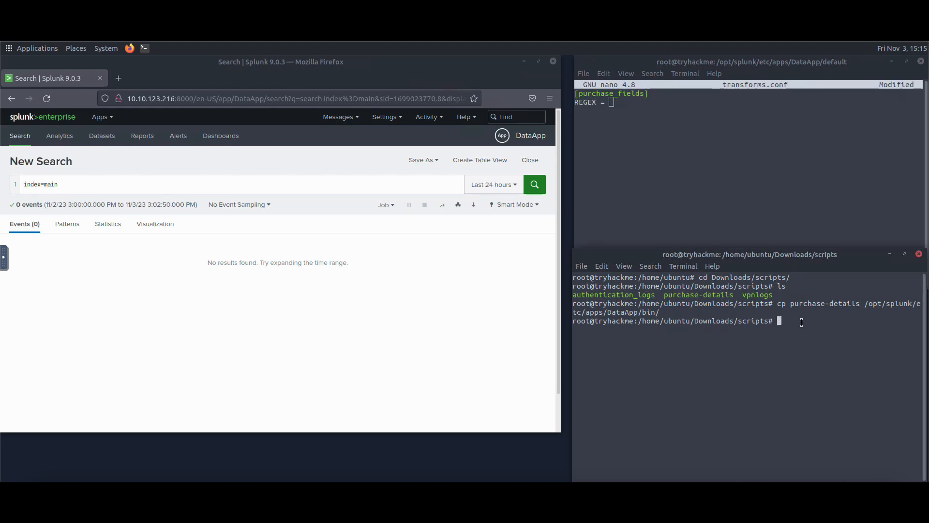
text(cat /opt/splunk/)
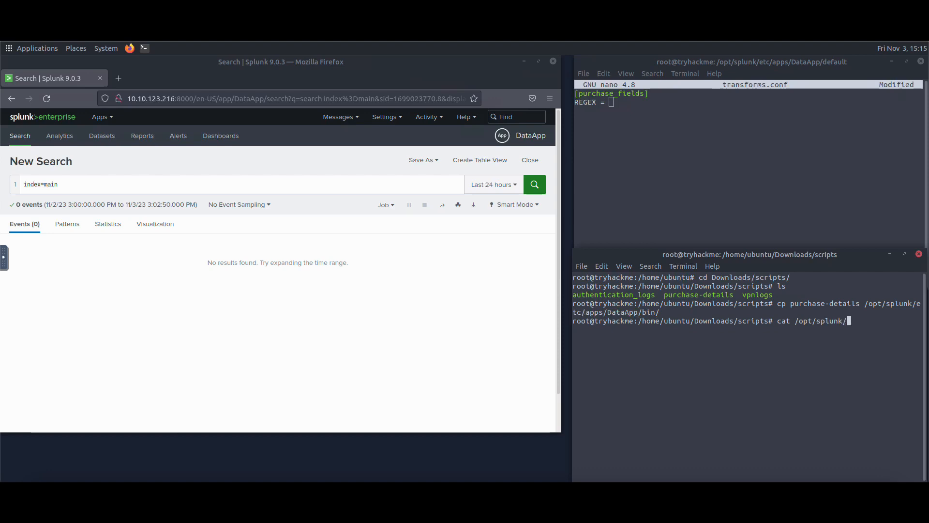
text(etc/a)
key(BackSpace)
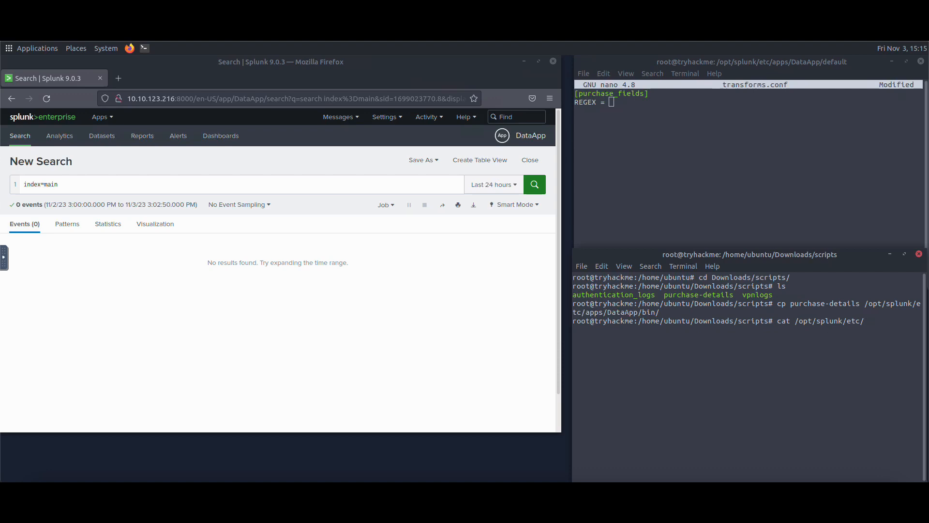
text(apps/DataApp/default/t)
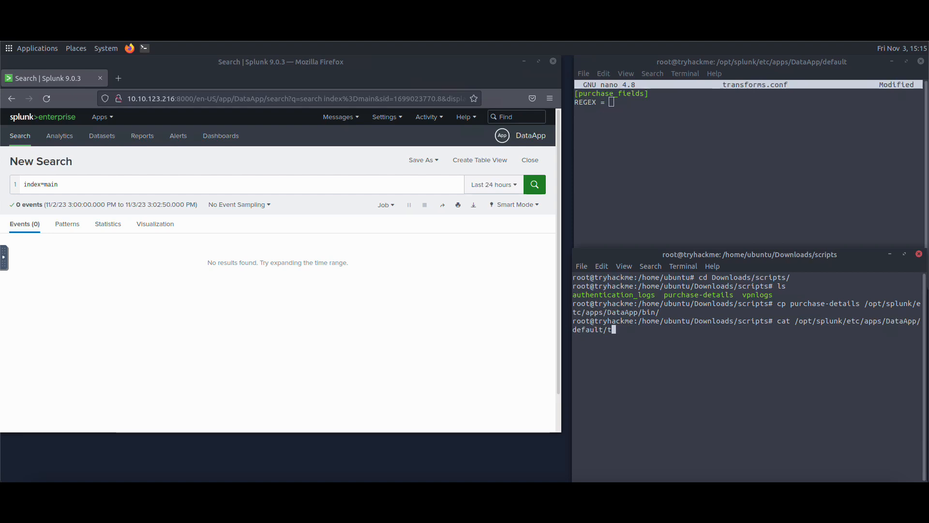
key(BackSpace)
text(pr)
key(Tab)
key(Return)
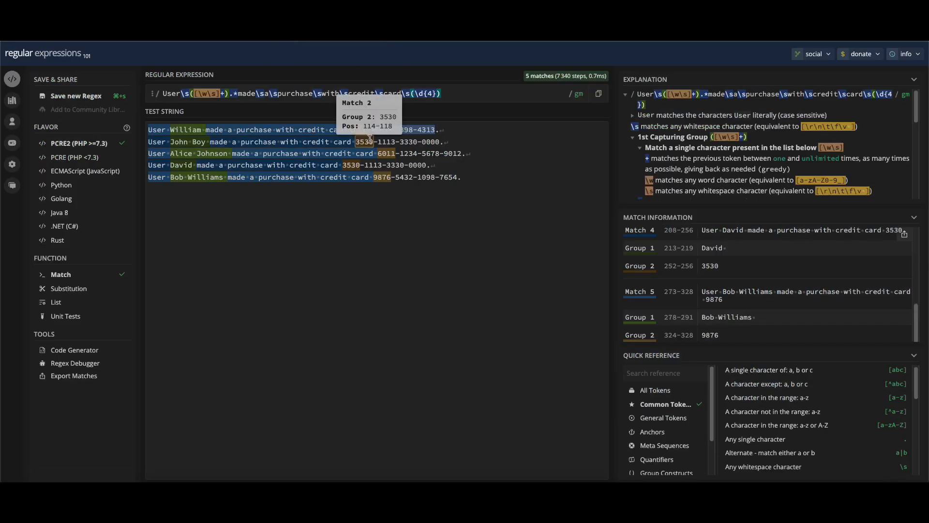
Step: Copy the expression User\s([\w\s]+).*made\sa\spurchase\swith\scredit\scard\s(\d{4}) from regular expressions 101 into the REGEX line of transforms.conf
mouse_move(363, 131)
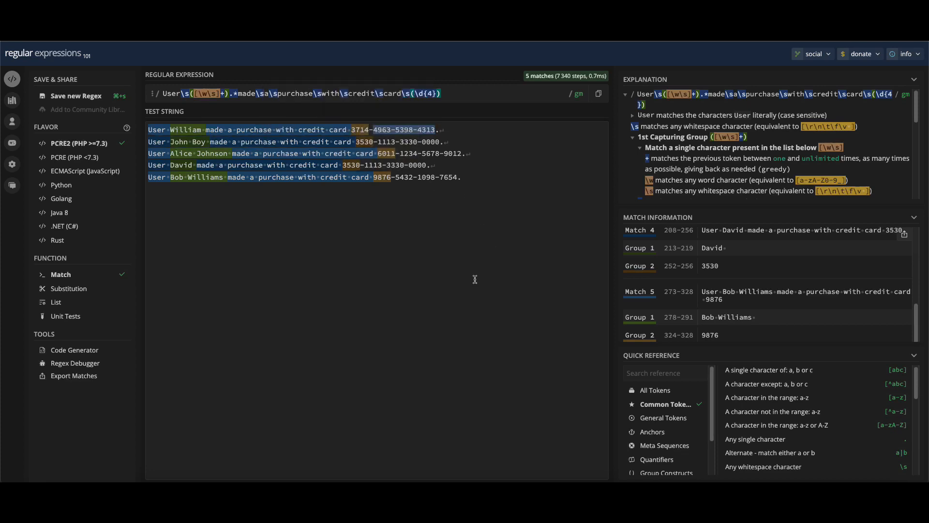
mouse_move(353, 173)
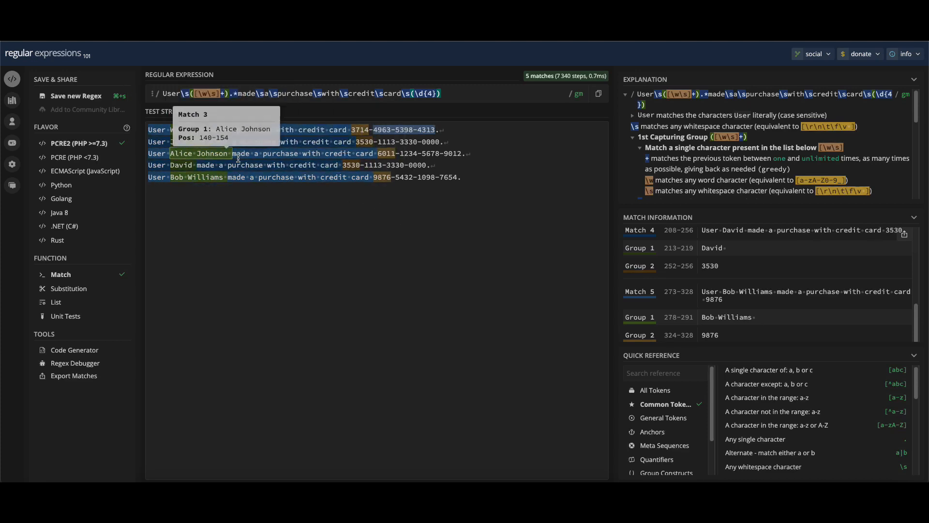
mouse_move(383, 156)
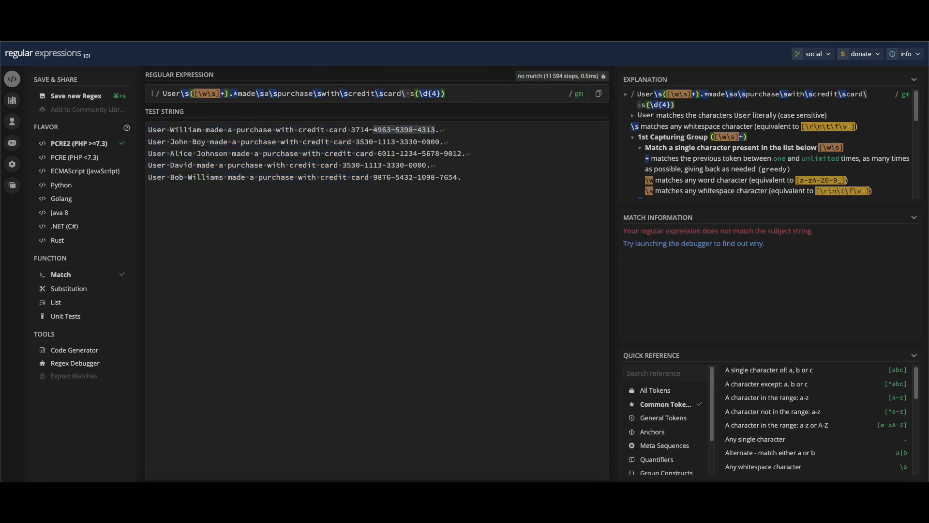
key(BackSpace)
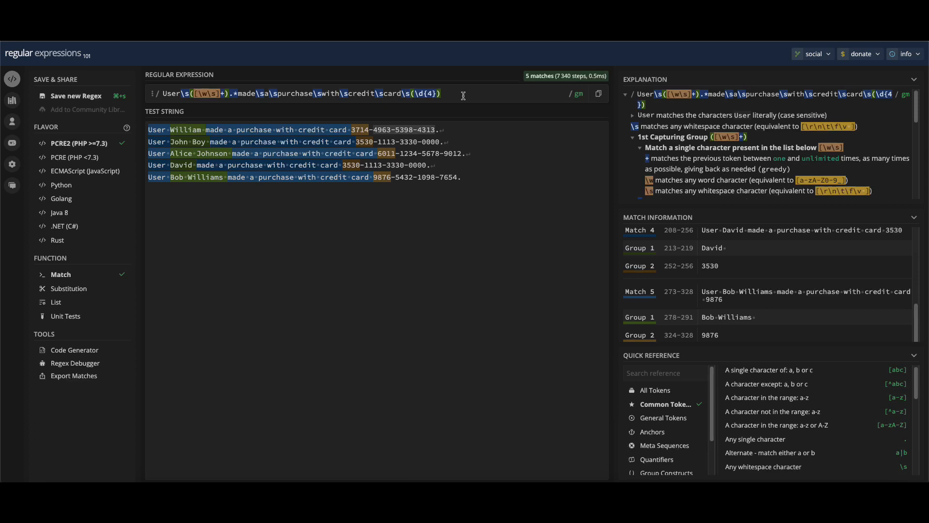
drag(463, 95, 164, 95)
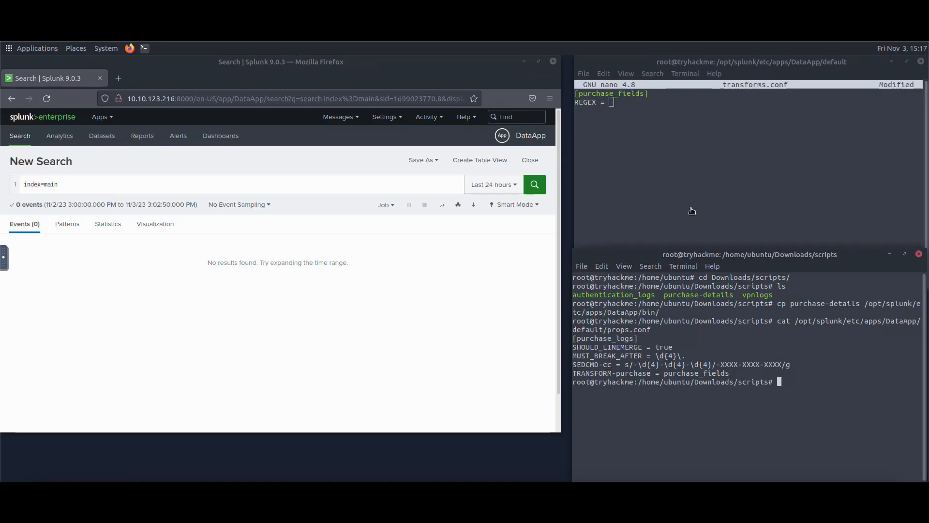
right_click(667, 120)
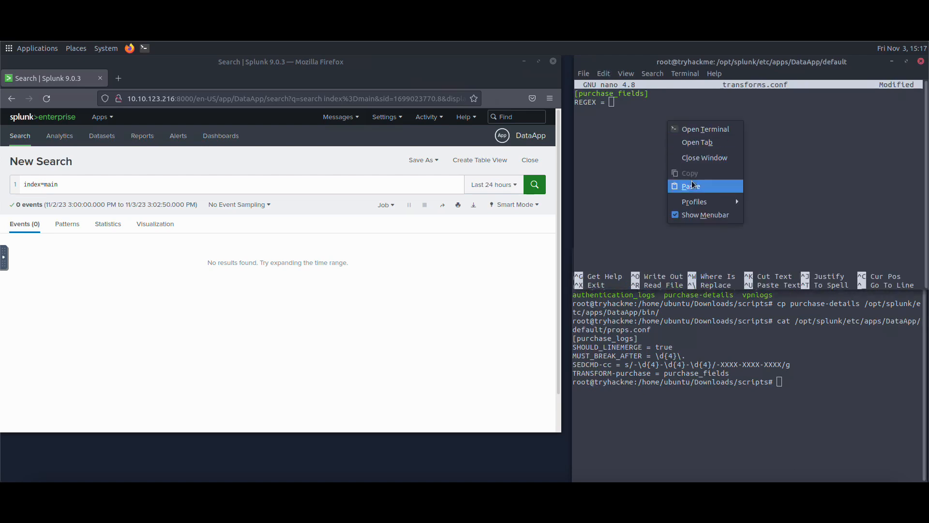
click(692, 183)
key(Return)
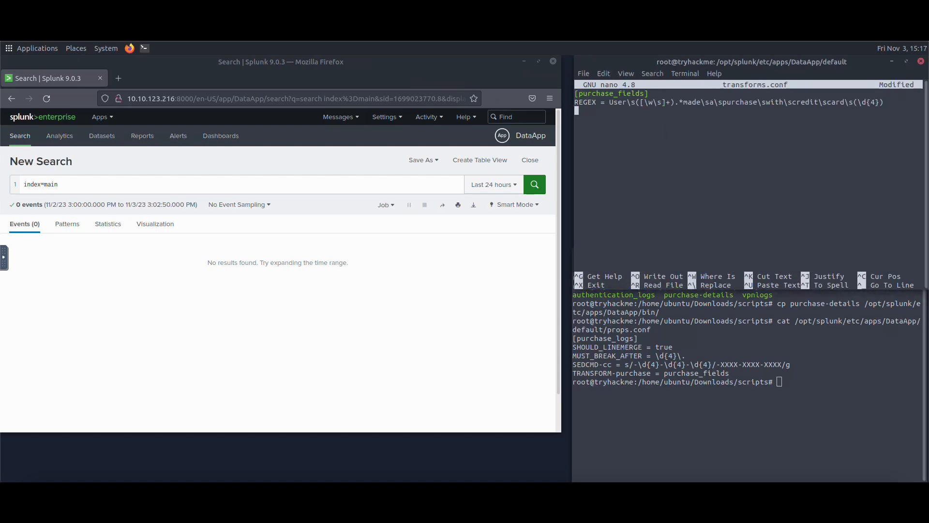
Step: Add the line FORMAT = Username::$1 Credit::$2 below the REGEX line in transforms.conf
text(FOR)
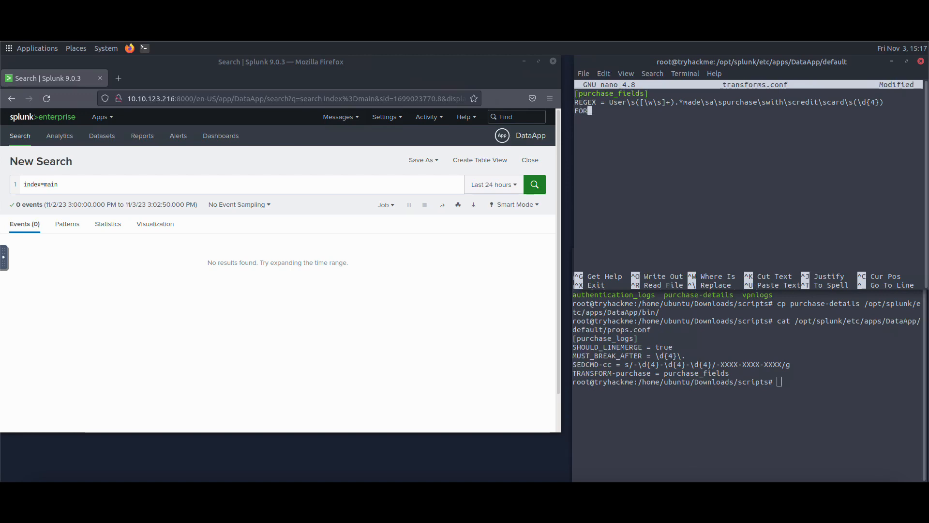
text(MAT = Usernam)
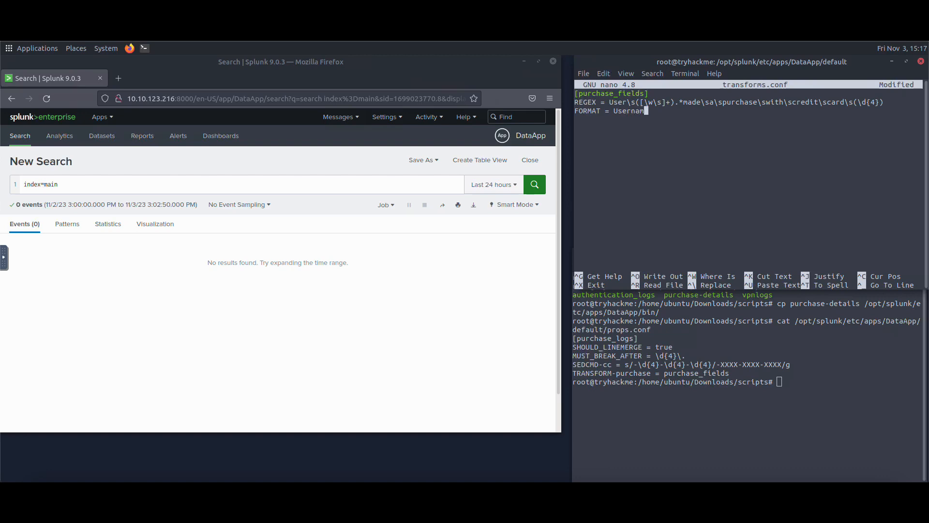
text(e::)
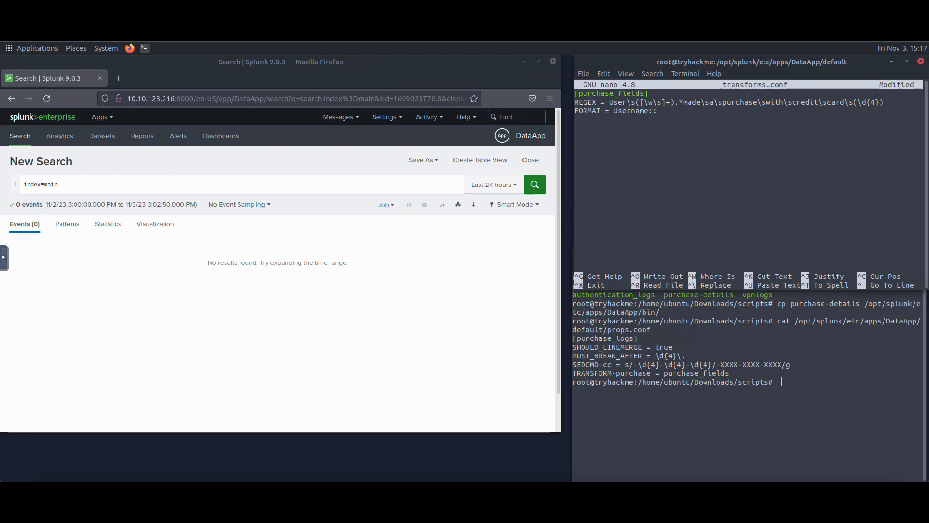
text($1 Credit::)
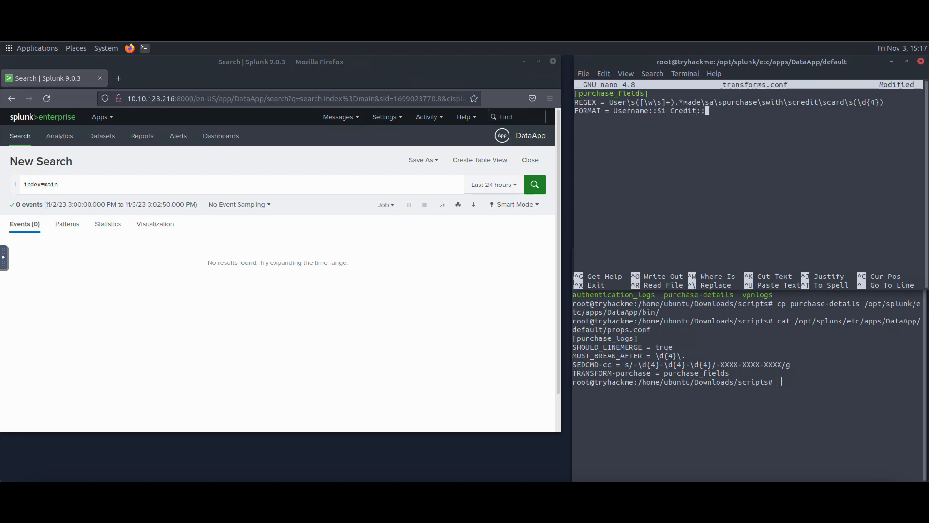
text($2)
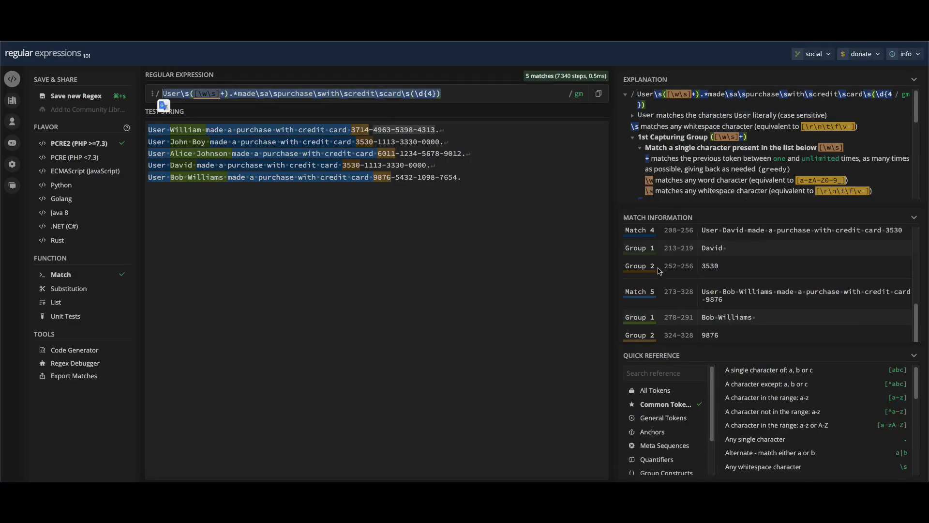
Step: Switch to regular expressions 101 and check what groups 1 and 2 capture in the sample matches
scroll(658, 270, up, 5)
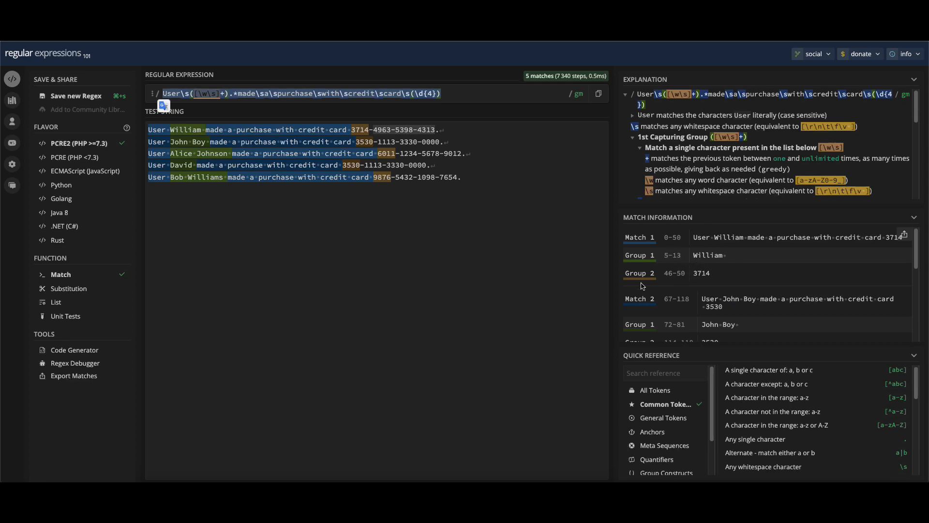
scroll(700, 275, down, 2)
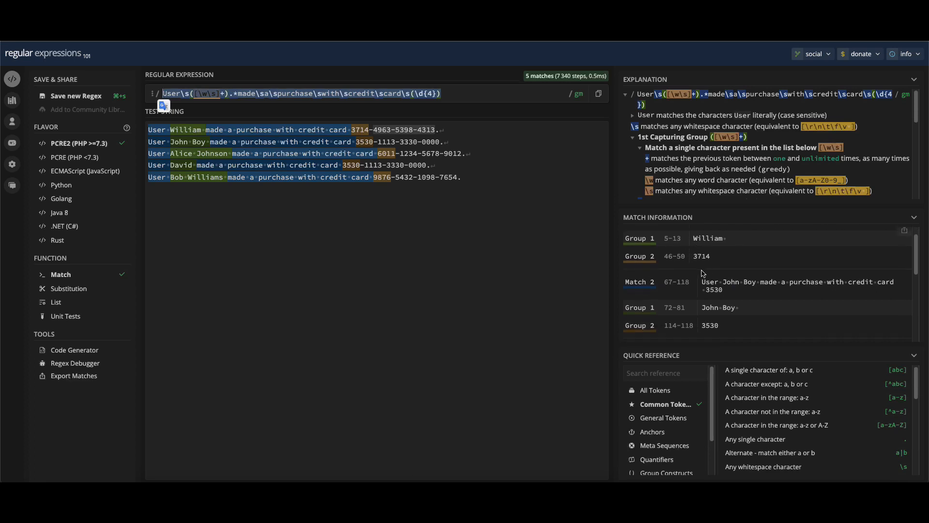
scroll(644, 290, down, 1)
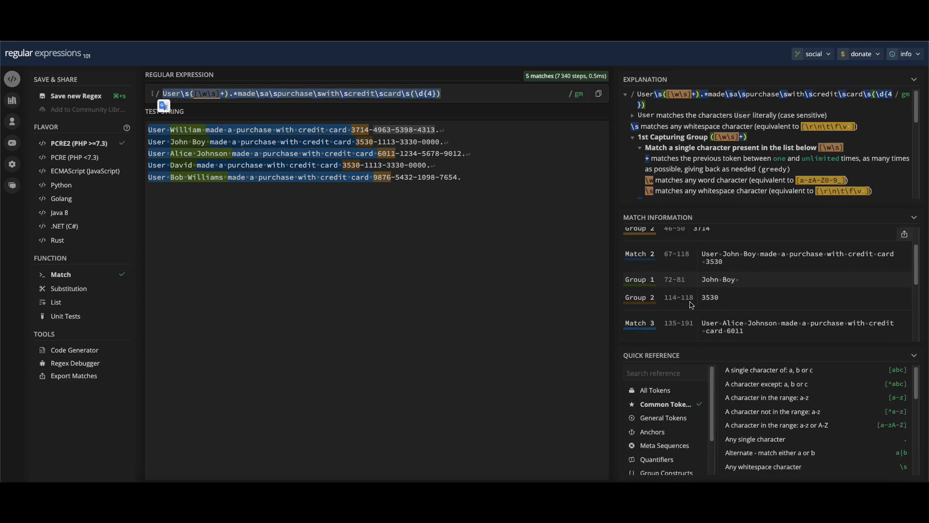
click(458, 92)
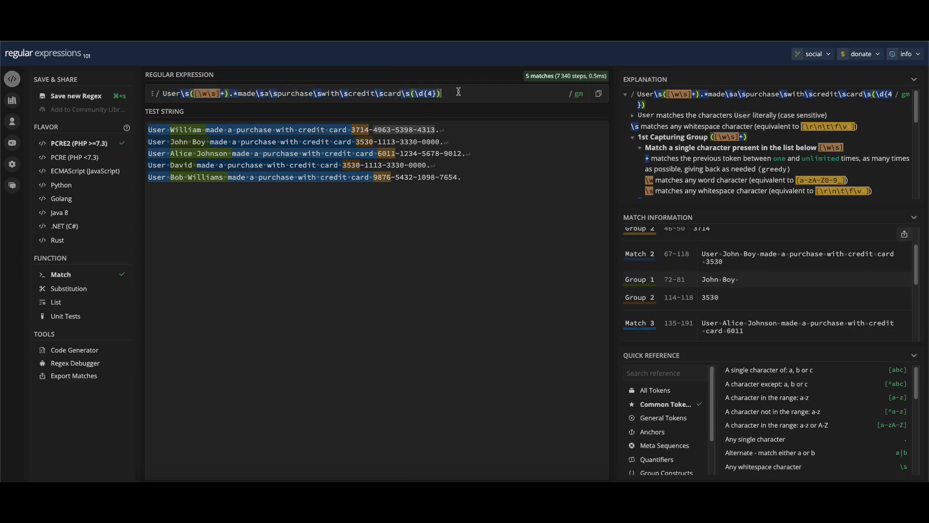
drag(456, 92, 162, 93)
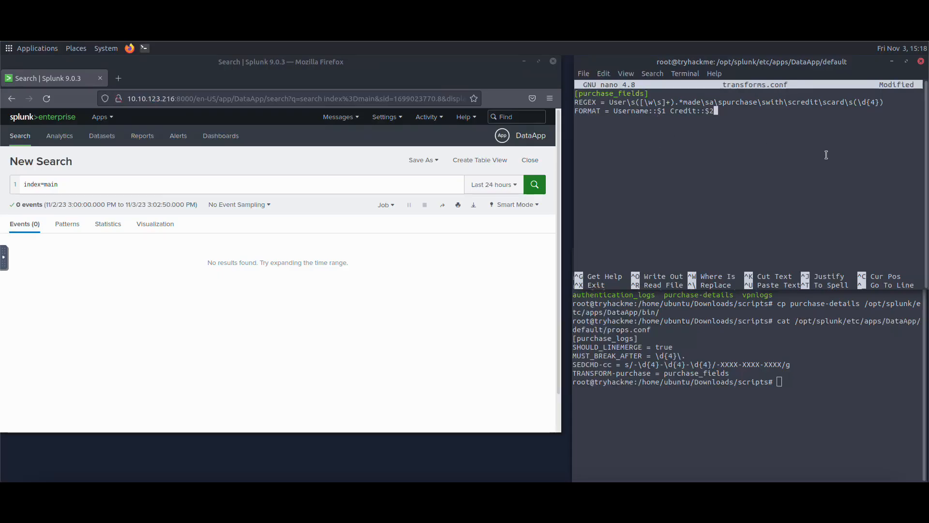
Step: Add the line WRITE_META = true to the purchase_fields stanza, then save transforms.conf and exit nano
key(Return)
text(WRITE_)
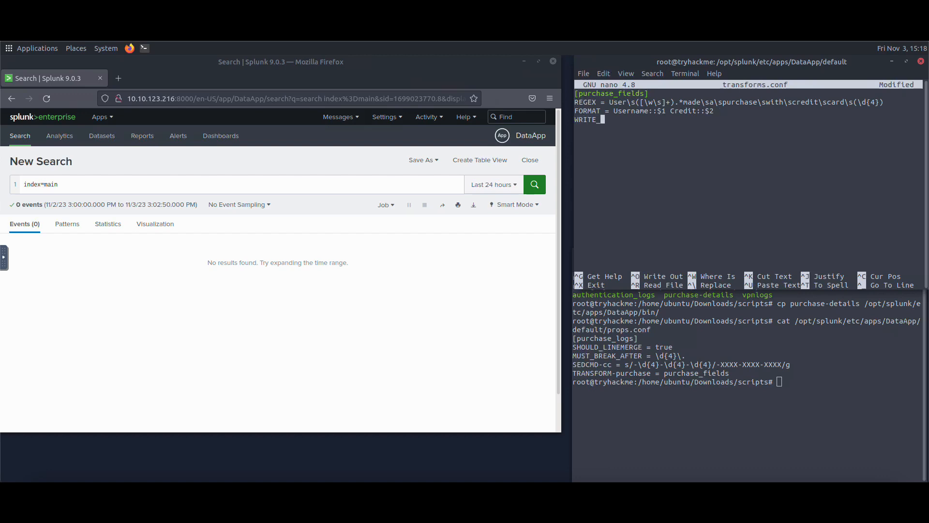
text(META = true)
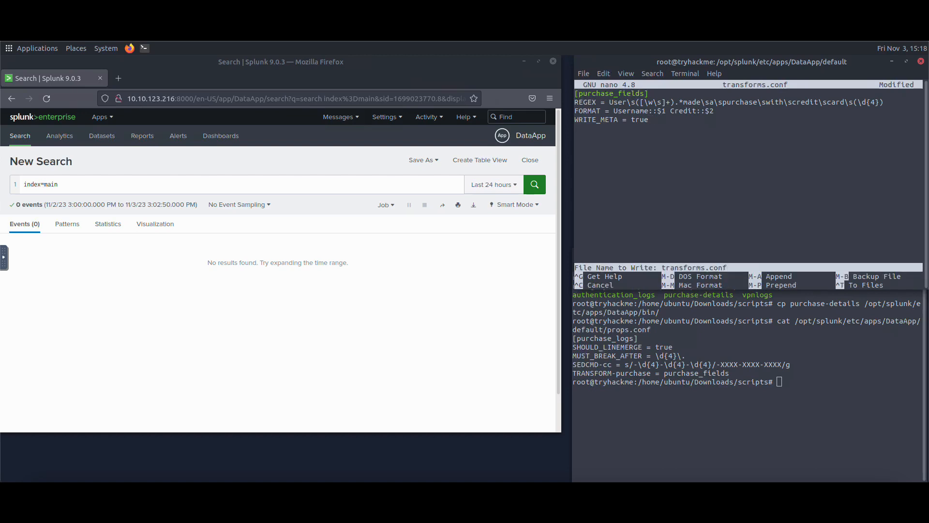
key(Return)
key(ctrl+x)
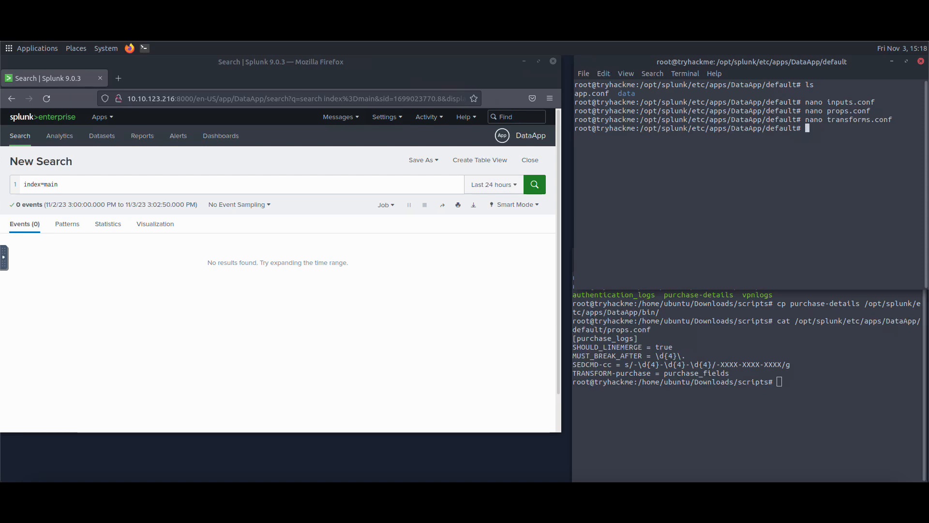
Step: Create fields.conf in nano with a [Username] stanza containing INDEXED = true
text(nano fields.conf)
key(Return)
text([Username])
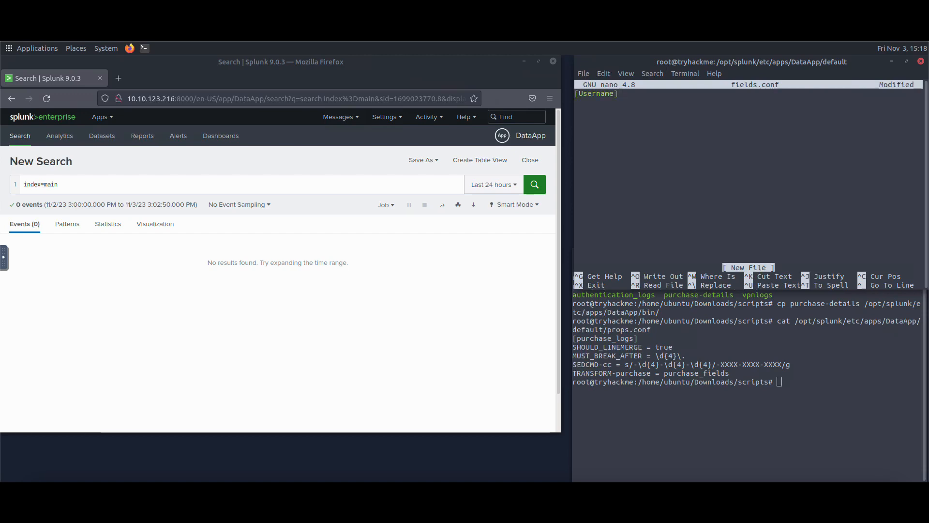
key(Return)
text(u)
key(BackSpace)
text(INDEXED = true)
key(Return)
key(Return)
Step: Add a [Credit] stanza with INDEXED = true, then save fields.conf and exit nano
text([CRED)
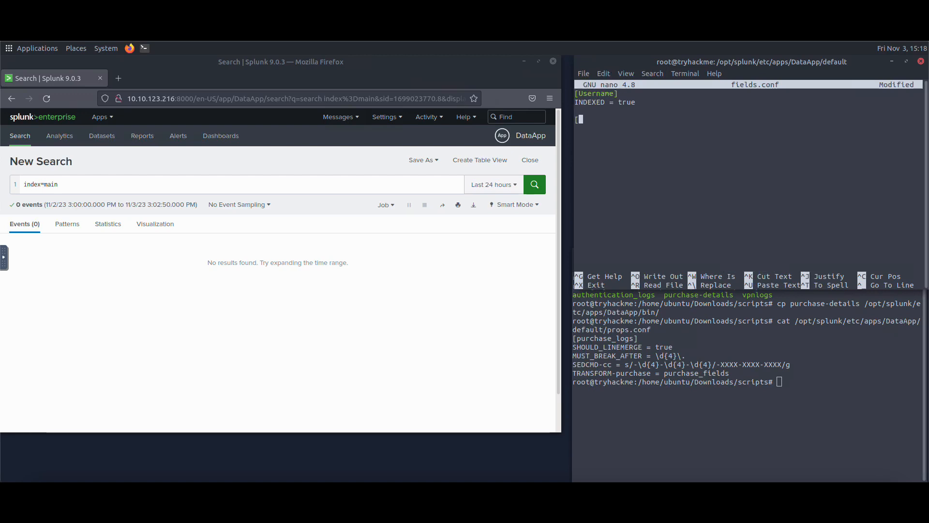
key(BackSpace)
key(BackSpace)
key(BackSpace)
text(redit])
key(Return)
text(INDEXED = true)
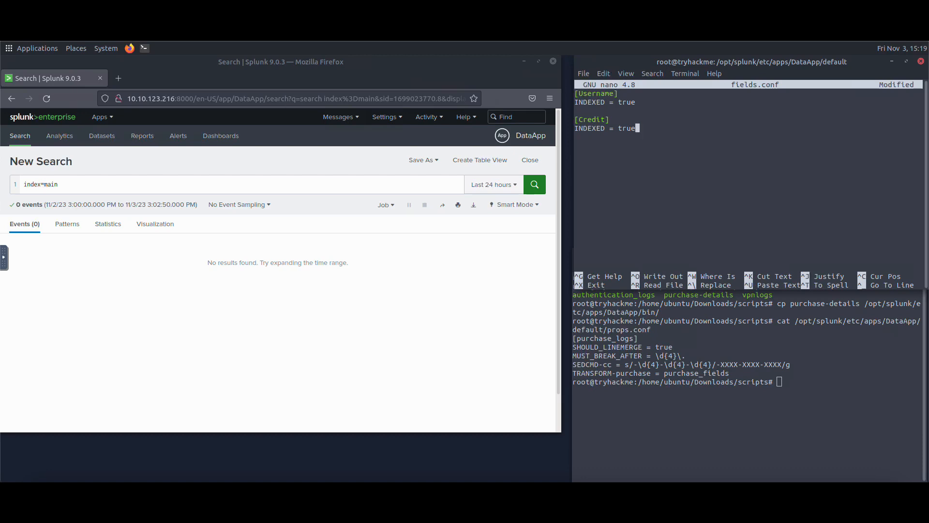
key(ctrl+x)
key(y)
key(Return)
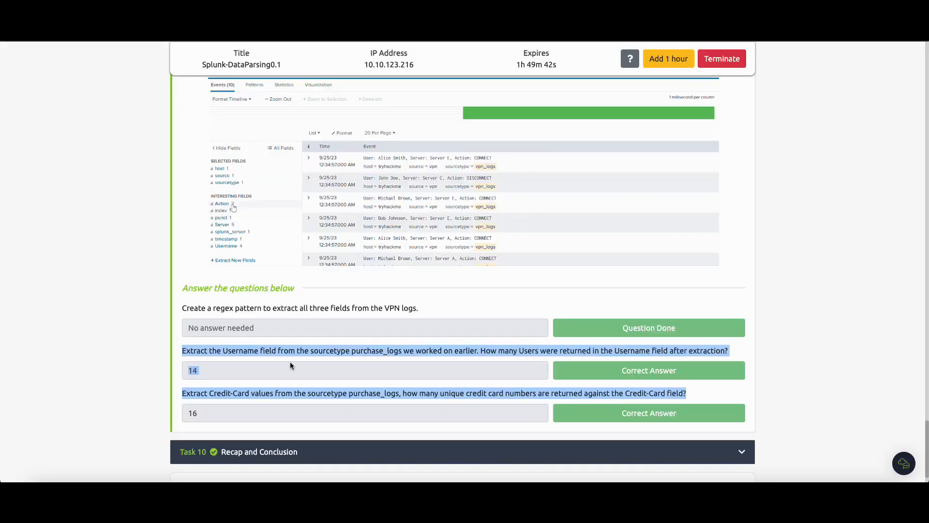
Step: Restart Splunk from the DataApp default directory with /opt/splunk/bin/splunk restart
click(293, 357)
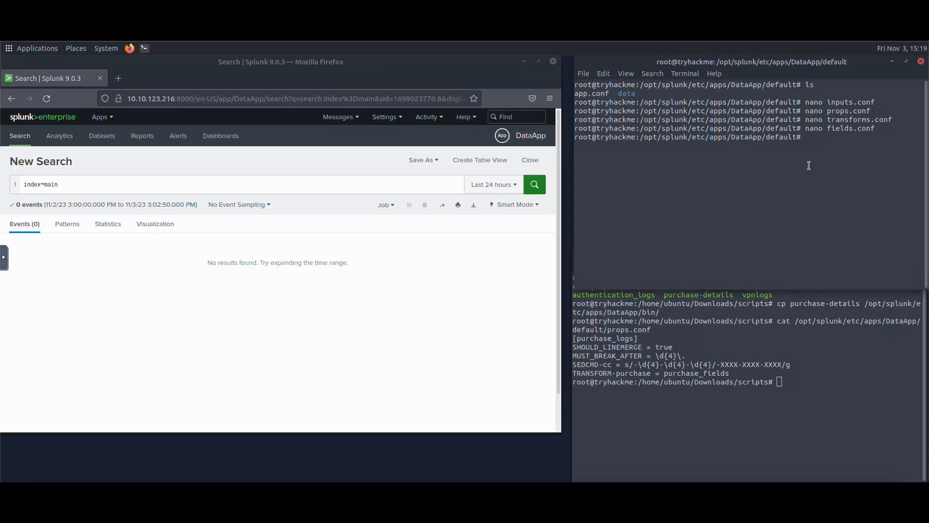
text(/opt/)
text(splunk/)
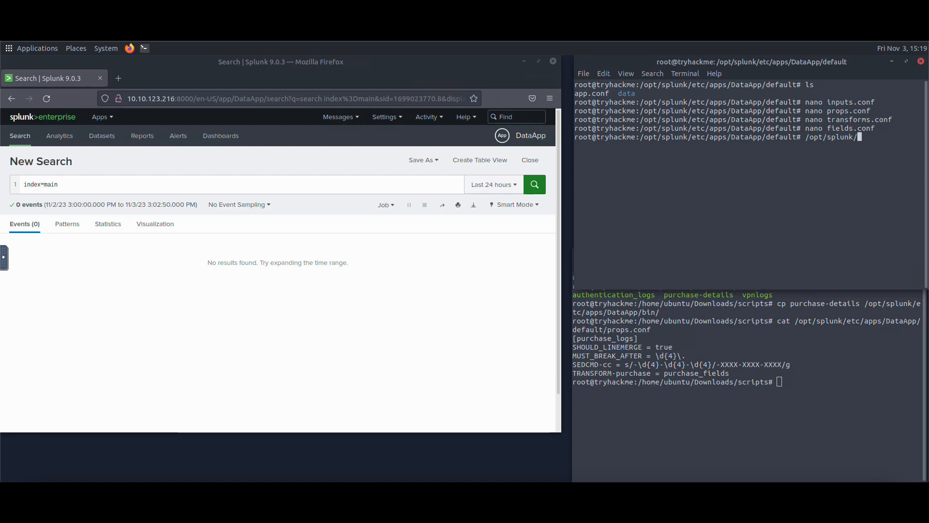
text(bin/splunk restart)
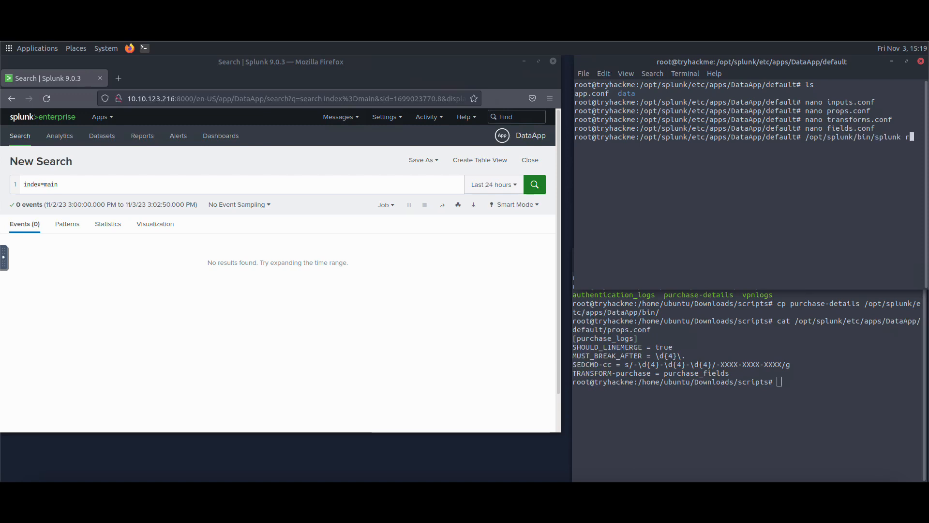
key(Return)
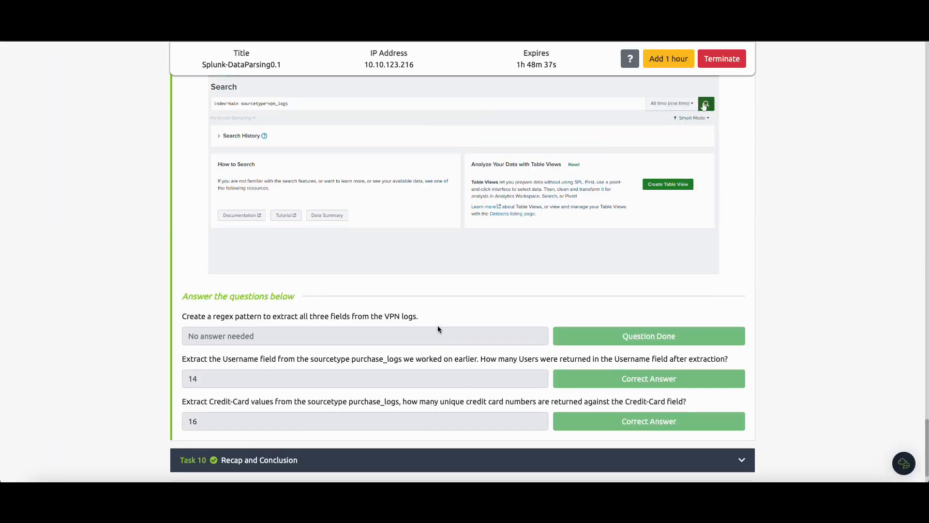
Step: Copy the search query index=main sourcetype=vpn_logs from the Restart Splunk section of the TryHackMe task page
scroll(437, 326, up, 3)
drag(208, 192, 337, 192)
right_click(310, 190)
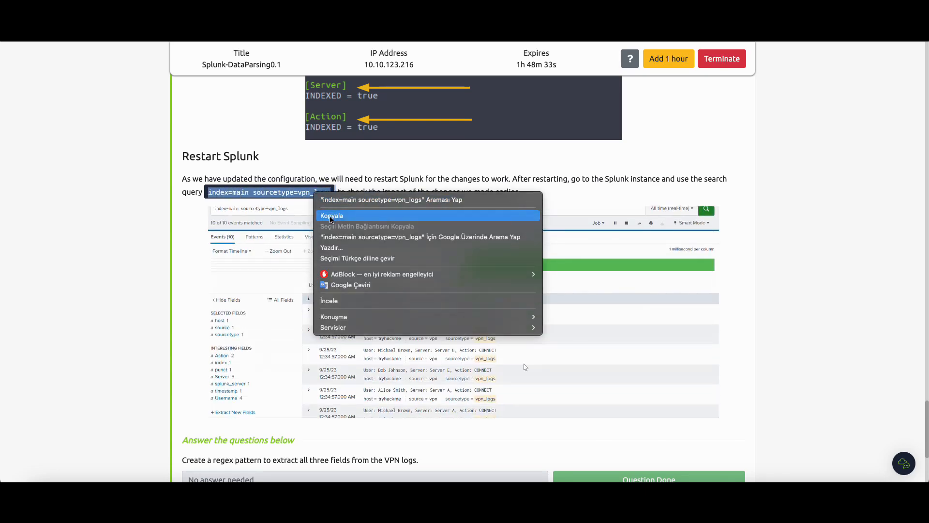
click(338, 216)
scroll(446, 276, down, 1)
scroll(445, 276, down, 3)
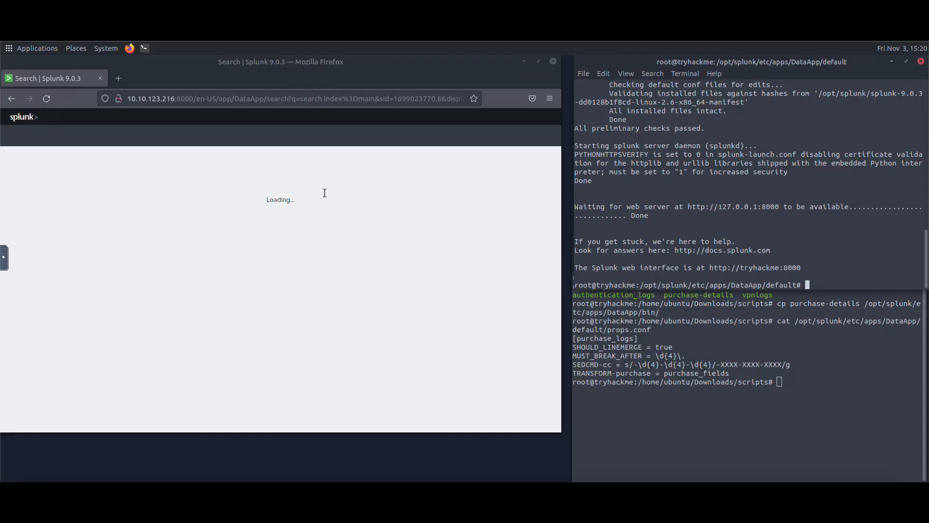
Step: Replace the query in DataApp's search bar with the copied index=main sourcetype=vpn_logs
click(154, 182)
key(ctrl+a)
right_click(154, 183)
click(196, 243)
Step: Change the query's sourcetype to "purchase_logs" and run the search over the last 24 hours
key(BackSpace)
key(BackSpace)
key(BackSpace)
key(BackSpace)
key(BackSpace)
key(BackSpace)
key(BackSpace)
key(BackSpace)
key(BackSpace)
text(pur)
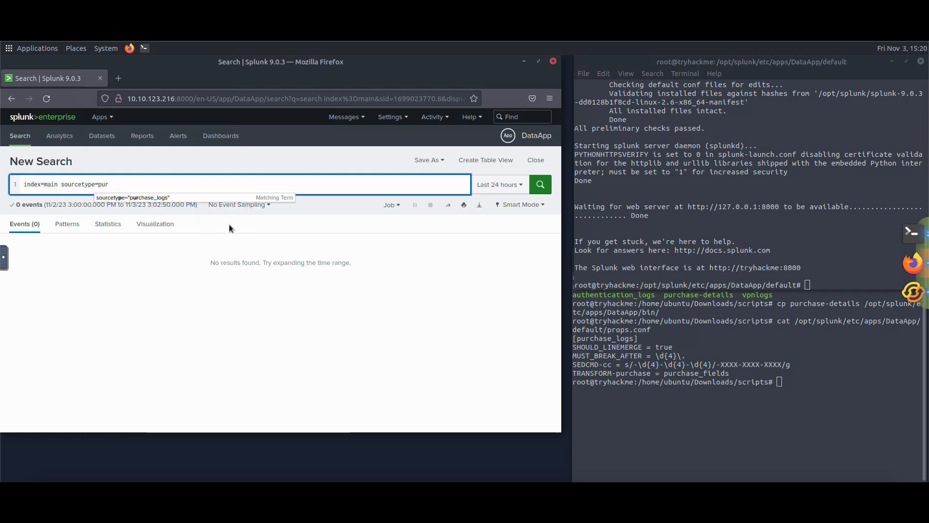
key(Tab)
key(Return)
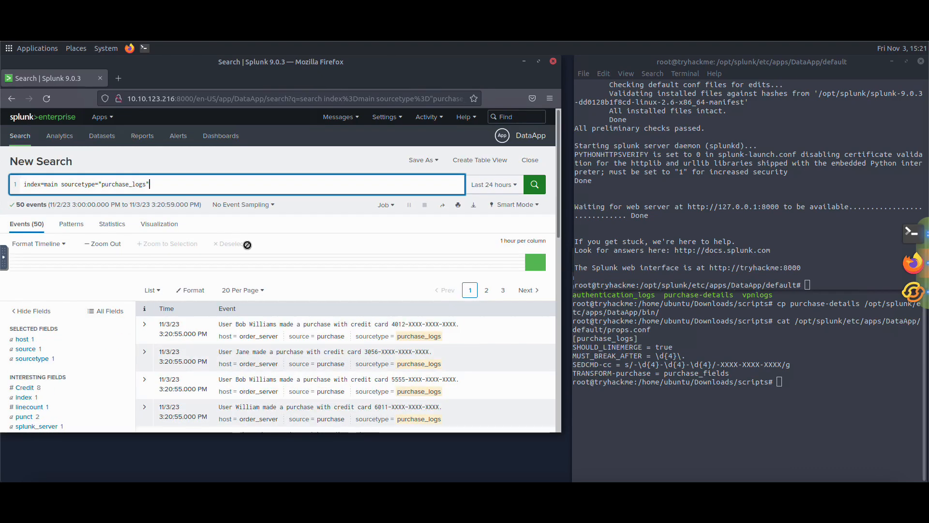
Step: Compare the Username entry in Splunk's interesting fields with the Username question's answer on the TryHackMe task page
scroll(120, 324, down, 2)
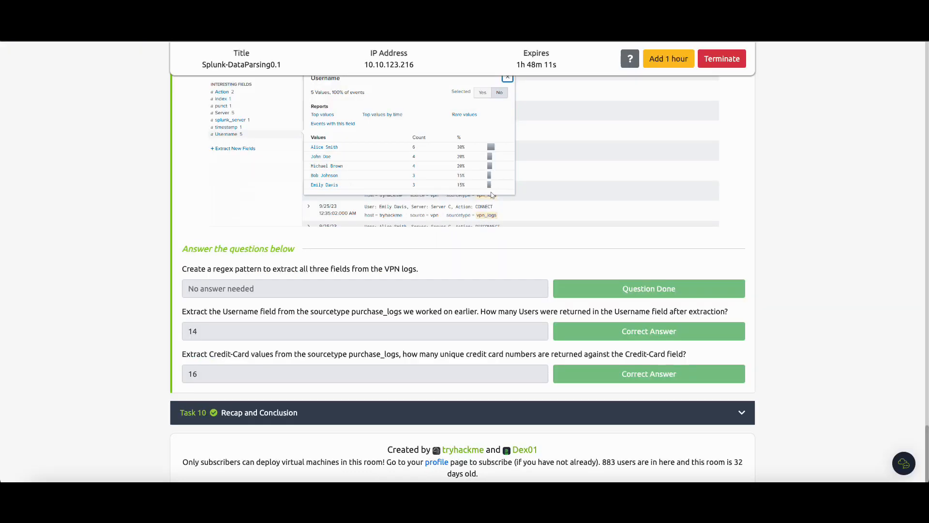
double_click(191, 331)
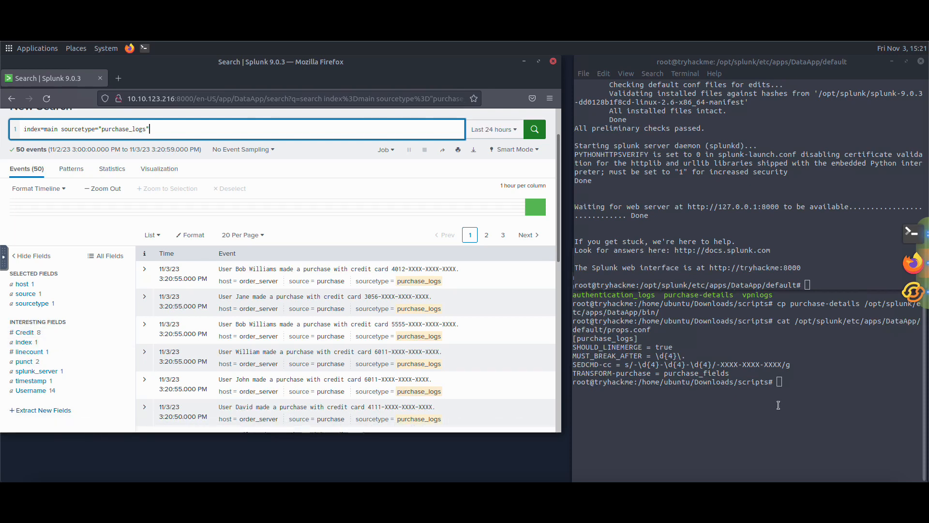
Step: Clear the terminal opened in Downloads/scripts and list the directory's files
click(798, 387)
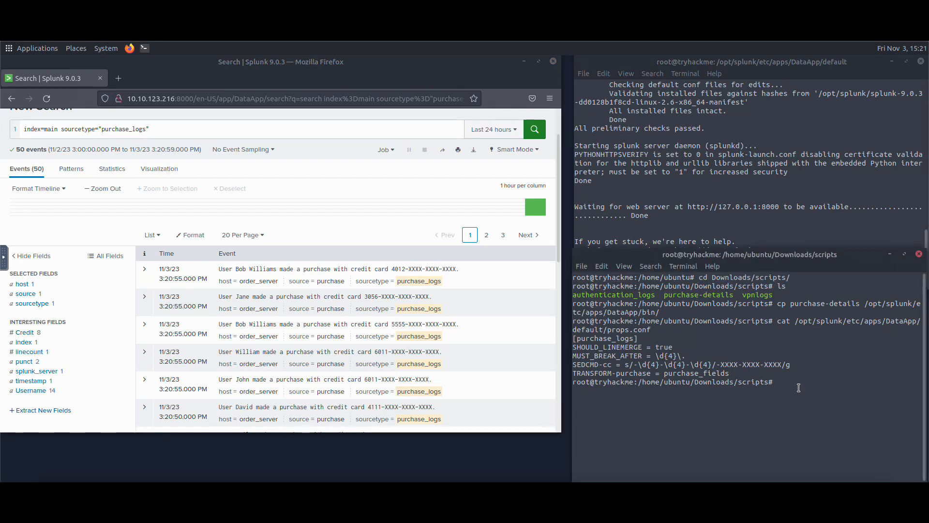
text(pwd)
key(Return)
text(ls)
key(ctrl+l)
key(Return)
Step: Run the ./purchase-details script twice from the scripts directory
text(./)
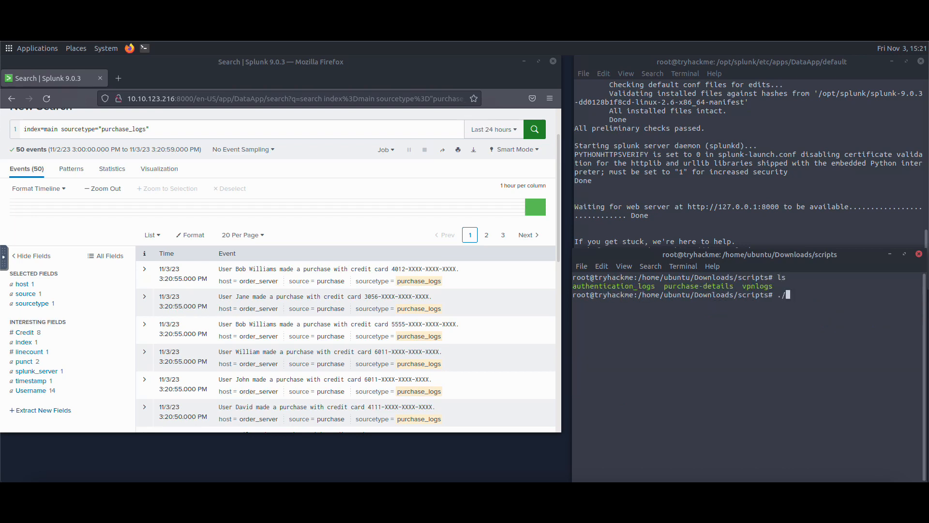
text(pru)
key(BackSpace)
key(BackSpace)
text(ur)
key(Tab)
key(Return)
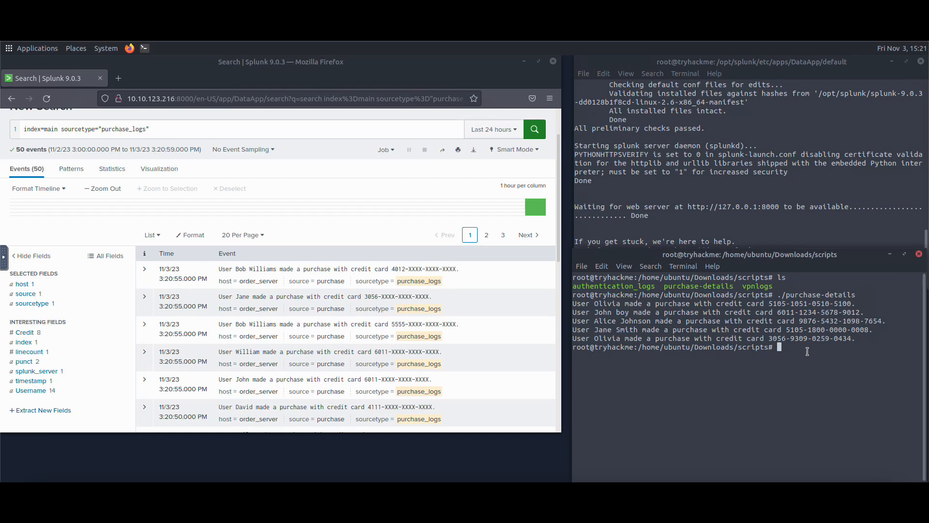
key(Up)
key(Return)
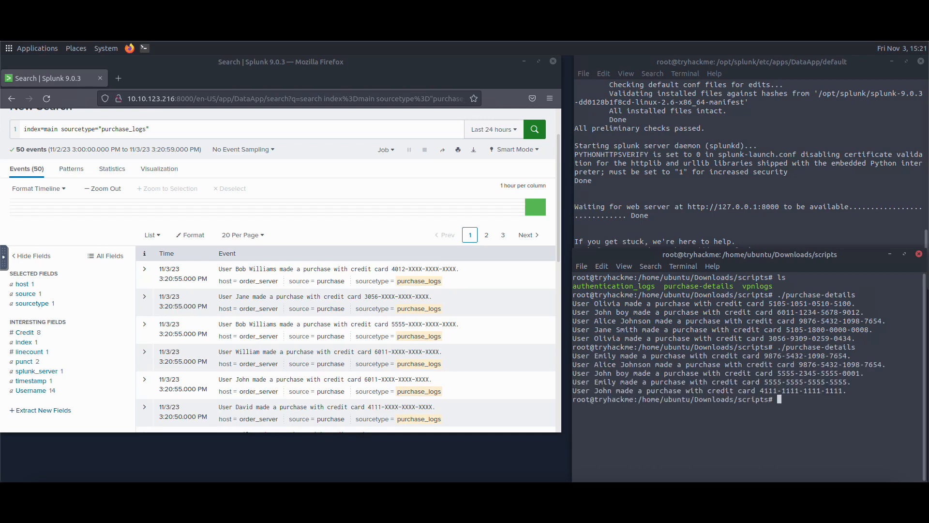
Step: Examine the usernames and credit card values in the purchase-details script output
drag(595, 390, 838, 391)
click(627, 393)
drag(596, 338, 617, 338)
Step: Rerun the index=main sourcetype="purchase_logs" search twice in Splunk and check the Credit and Username entries in the field list
click(73, 351)
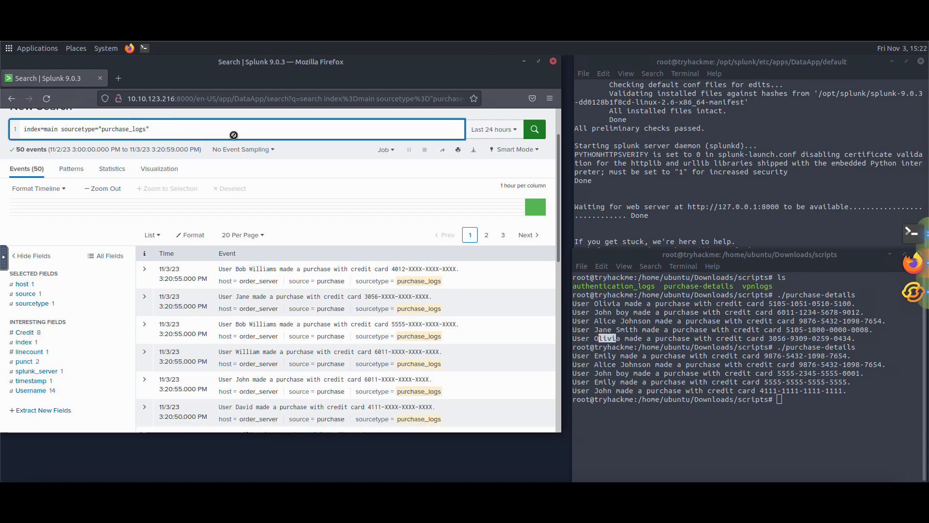
click(534, 129)
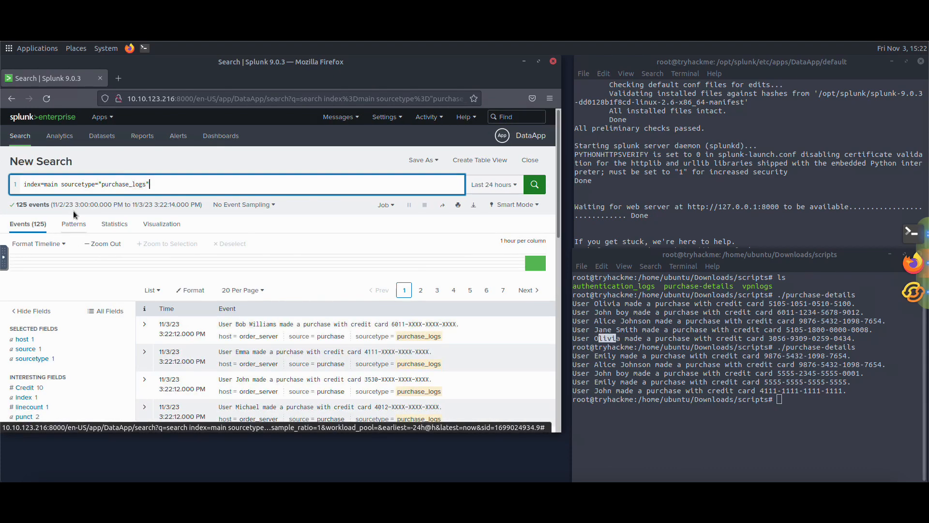
scroll(58, 389, down, 2)
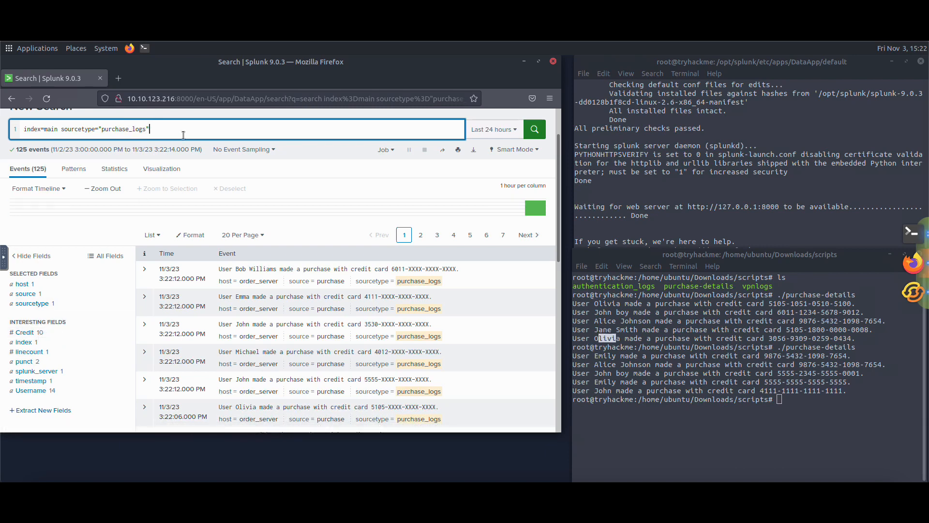
key(Return)
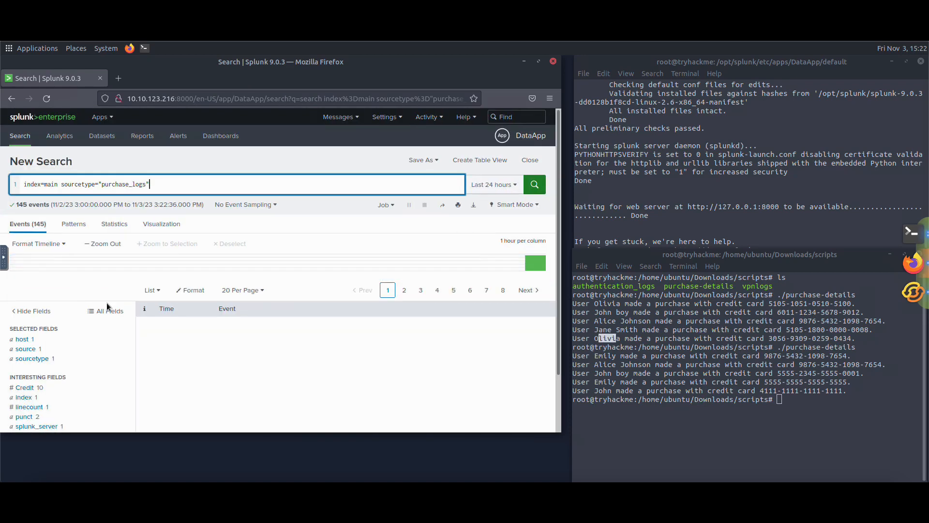
scroll(110, 307, down, 2)
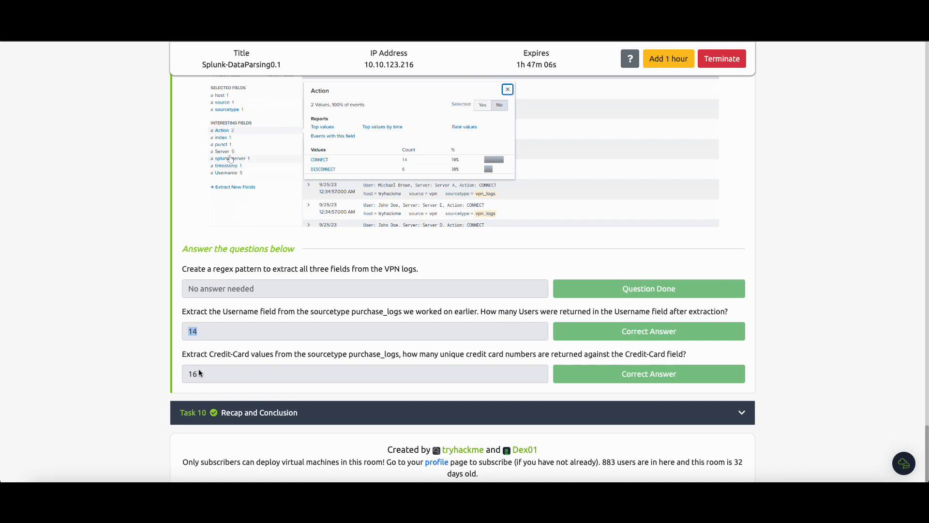
Step: Review the answers to the Credit-Card and Username questions on the TryHackMe task page
drag(199, 371, 188, 371)
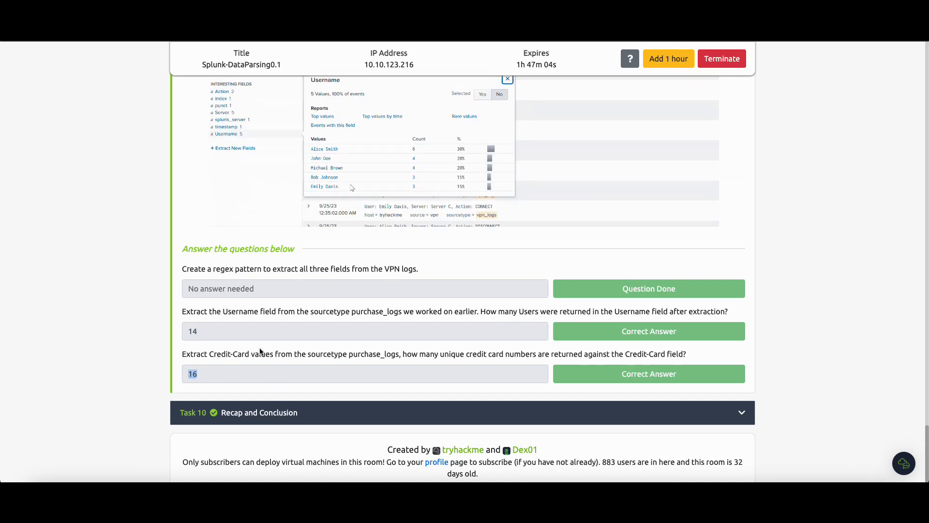
click(210, 330)
drag(210, 330, 184, 330)
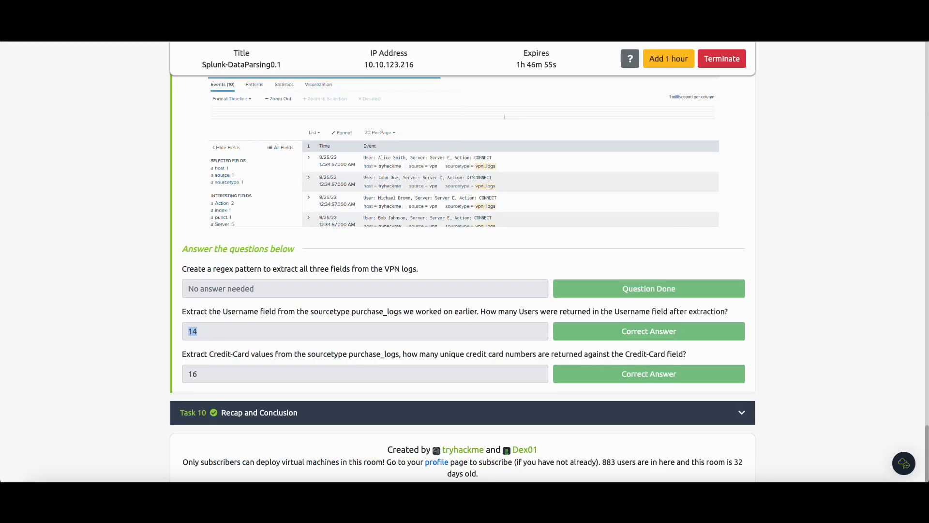
Step: Collapse the Extracting Custom Fields task and review the room's full task list
scroll(240, 234, up, 10)
scroll(239, 230, up, 15)
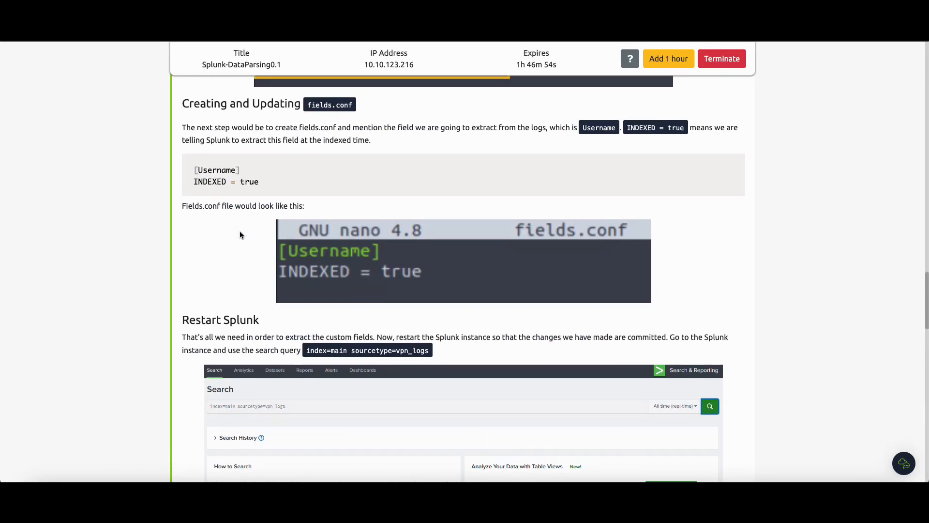
scroll(240, 231, up, 15)
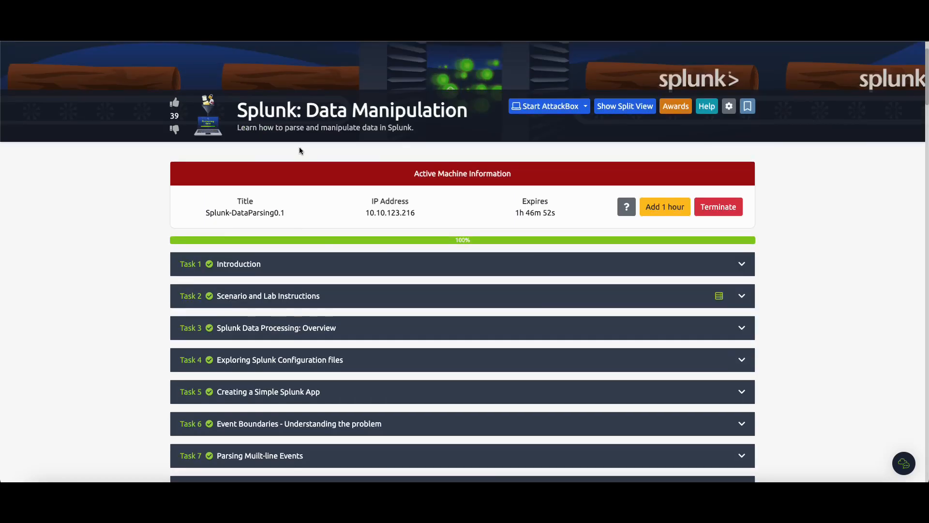
scroll(299, 148, down, 10)
scroll(279, 172, up, 2)
click(310, 160)
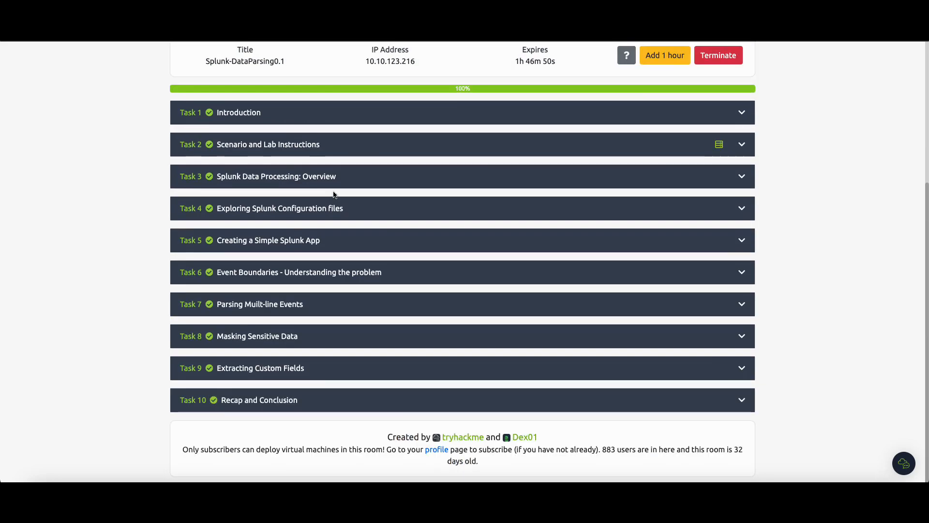